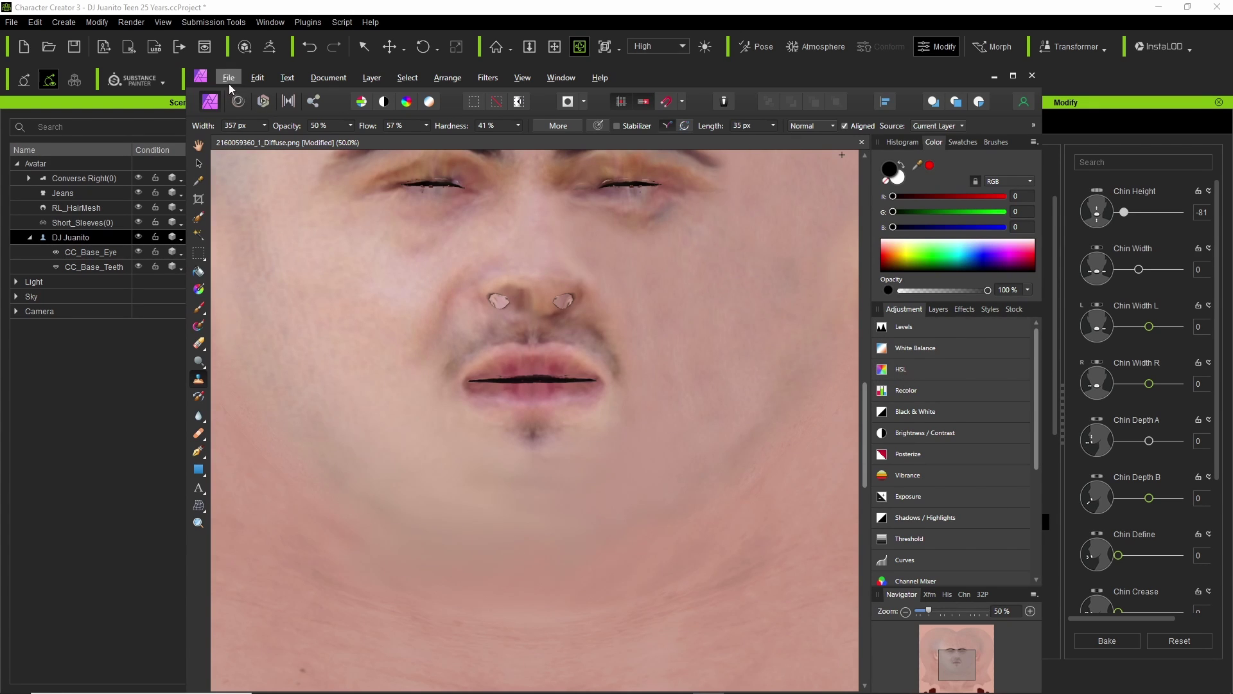
Return to Character Creator 3 and zoom the viewport onto the character's face.
left_click(263, 264)
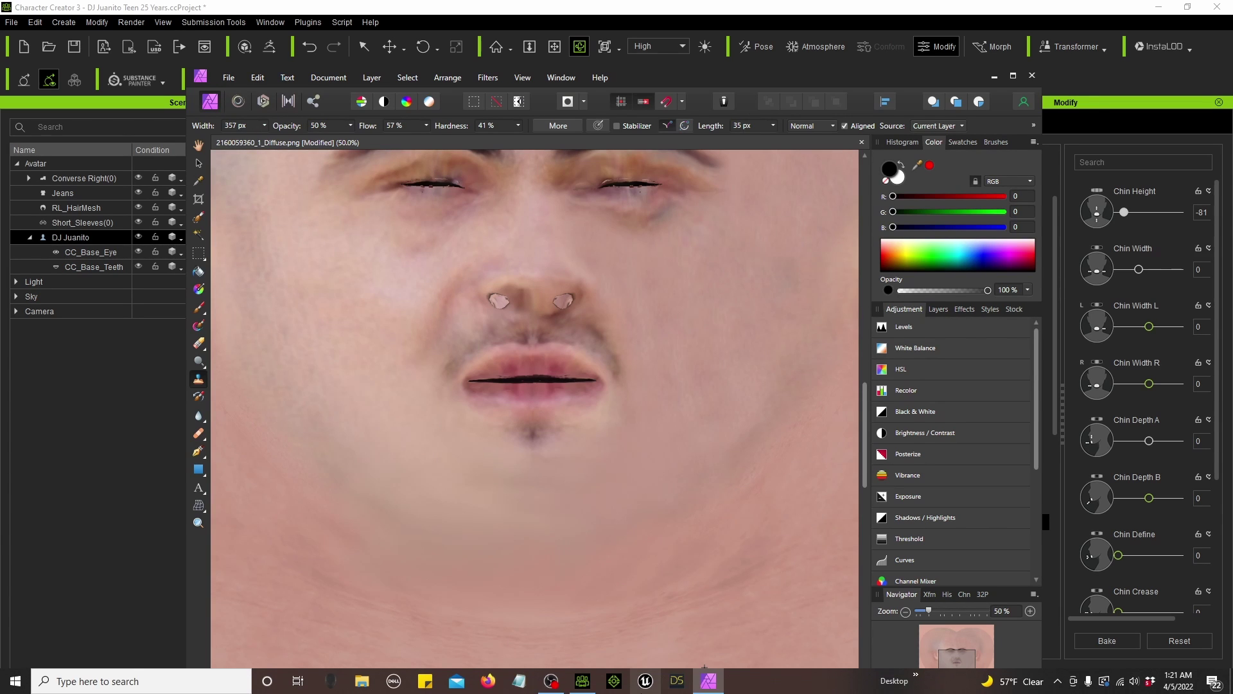
left_click(582, 682)
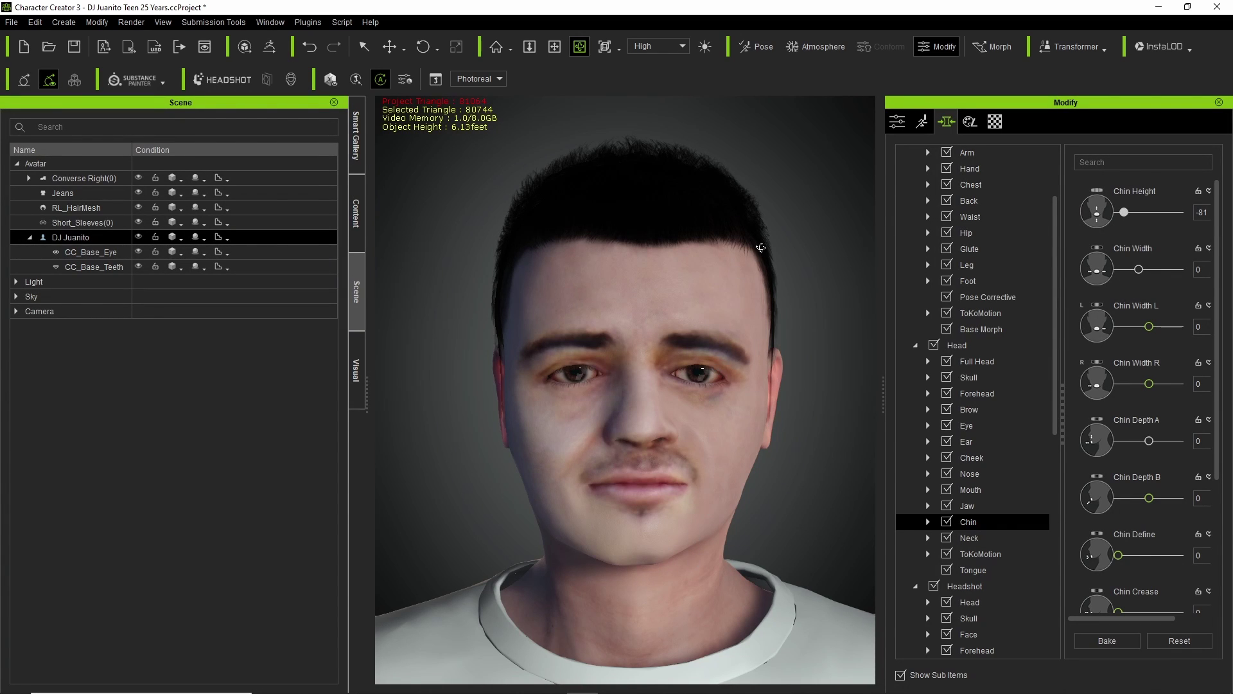
scroll(705, 412, "down", 5)
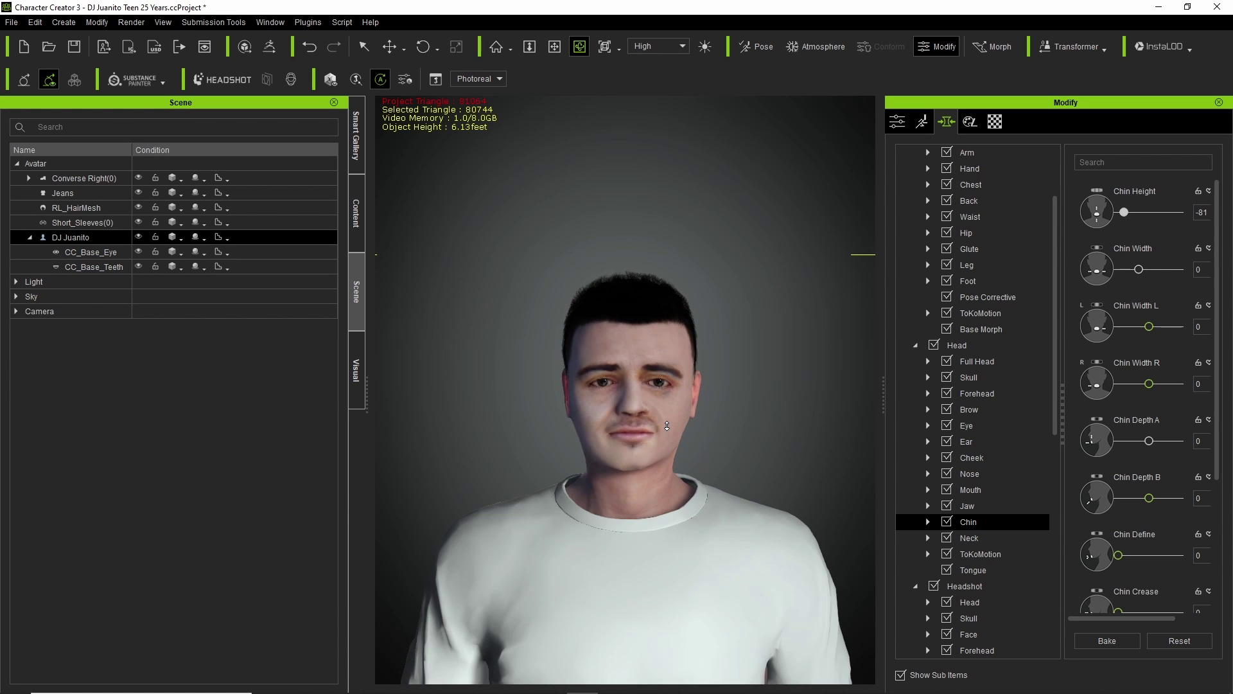
scroll(668, 426, "up", 5)
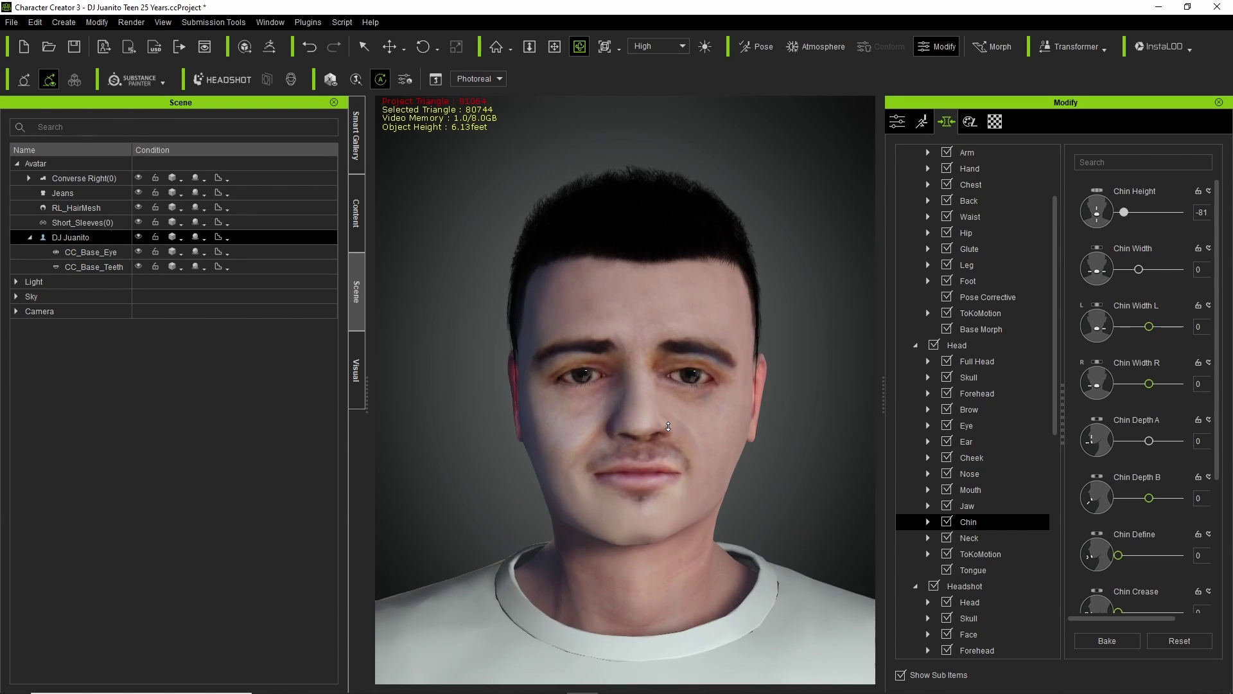
scroll(668, 426, "up", 2)
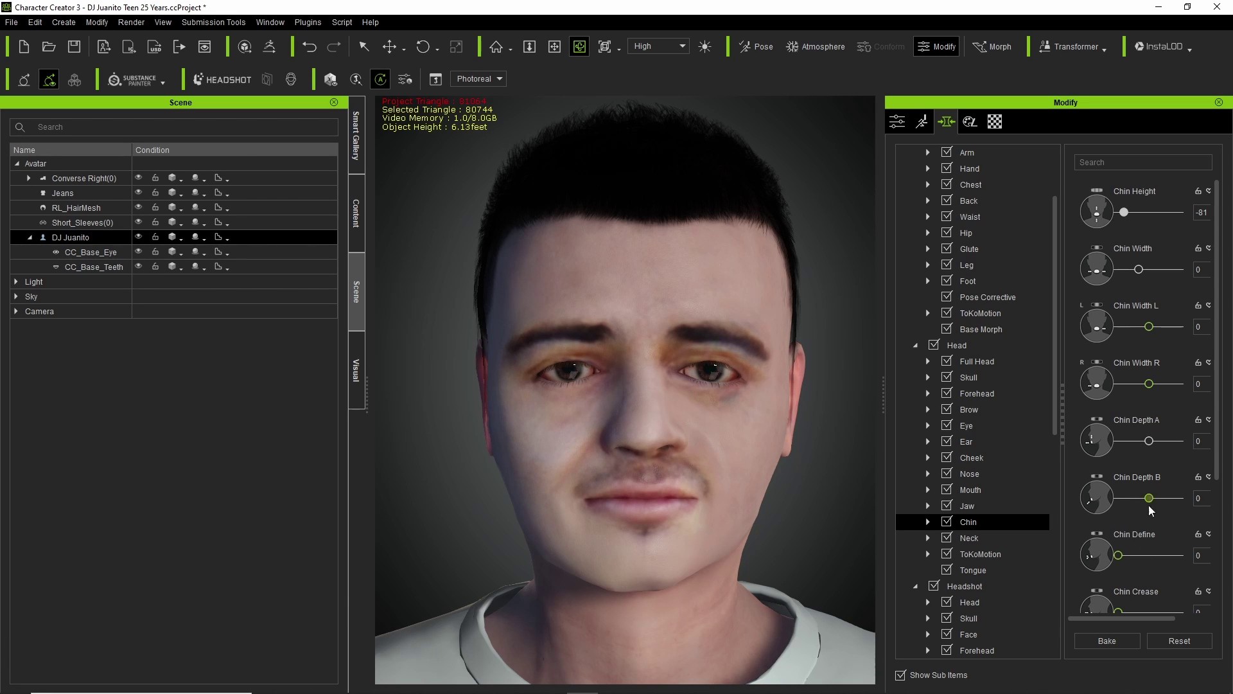
left_click_drag(1120, 553, 1011, 542)
scroll(1155, 549, "down", 2)
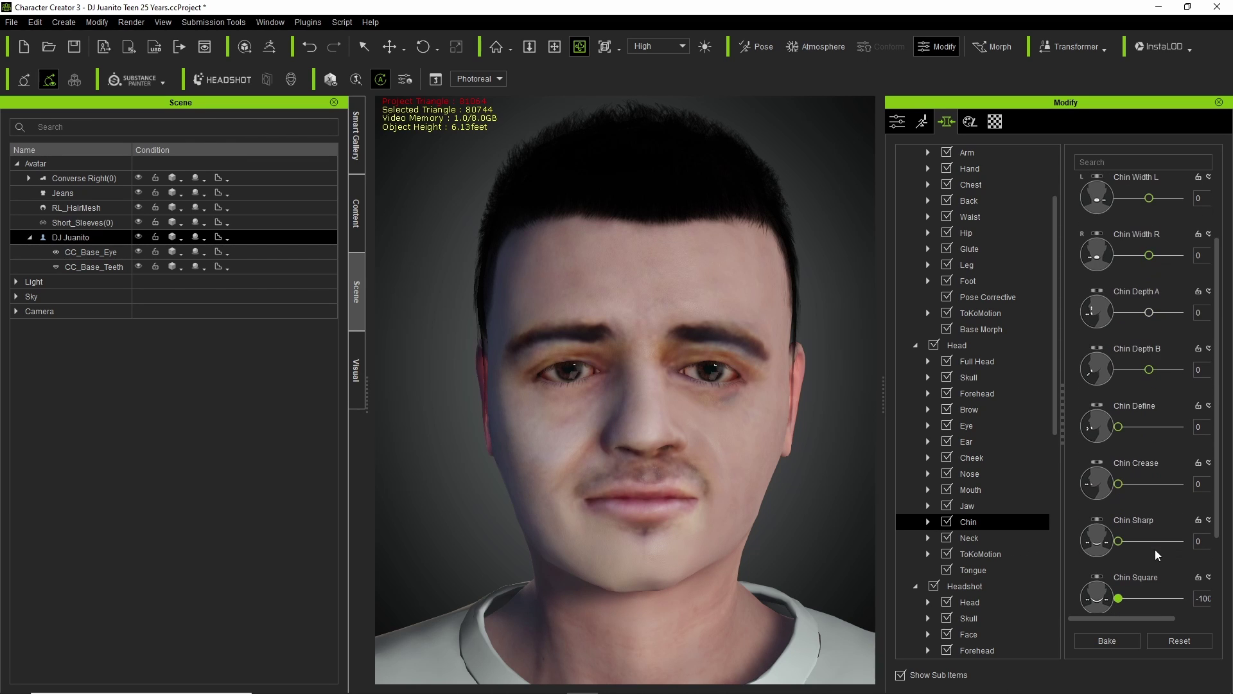
mouse_move(1120, 541)
left_mouse_down()
mouse_move(1180, 541)
mouse_move(1092, 541)
mouse_move(1137, 543)
mouse_move(1104, 542)
left_mouse_up()
mouse_move(1119, 484)
left_mouse_down()
mouse_move(1184, 485)
mouse_move(1101, 488)
left_mouse_up()
mouse_move(1122, 426)
left_mouse_down()
mouse_move(1204, 432)
mouse_move(1106, 430)
left_mouse_up()
mouse_move(1118, 600)
left_mouse_down()
mouse_move(1150, 596)
mouse_move(1106, 590)
left_mouse_up()
left_click_drag(1219, 523, 1219, 607)
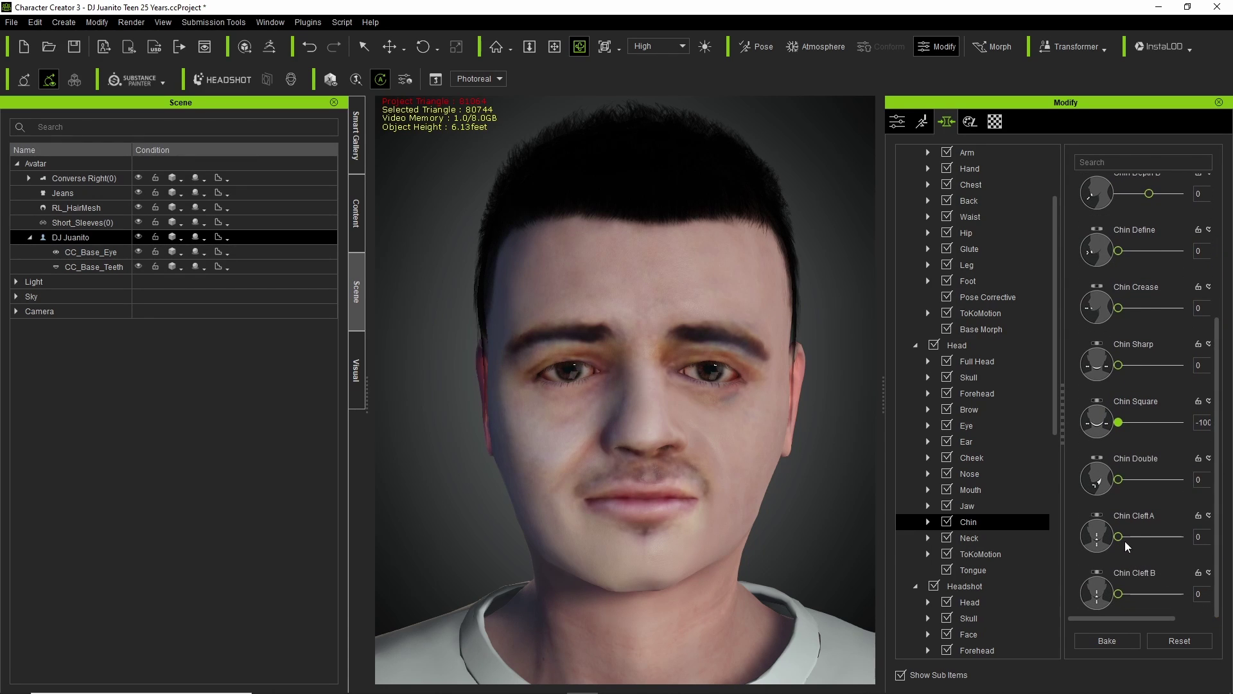
left_click_drag(1120, 537, 1066, 532)
left_click_drag(1118, 594, 1055, 569)
mouse_move(1121, 364)
left_mouse_down()
mouse_move(1149, 365)
mouse_move(1108, 363)
left_mouse_up()
type("-50")
key("Return")
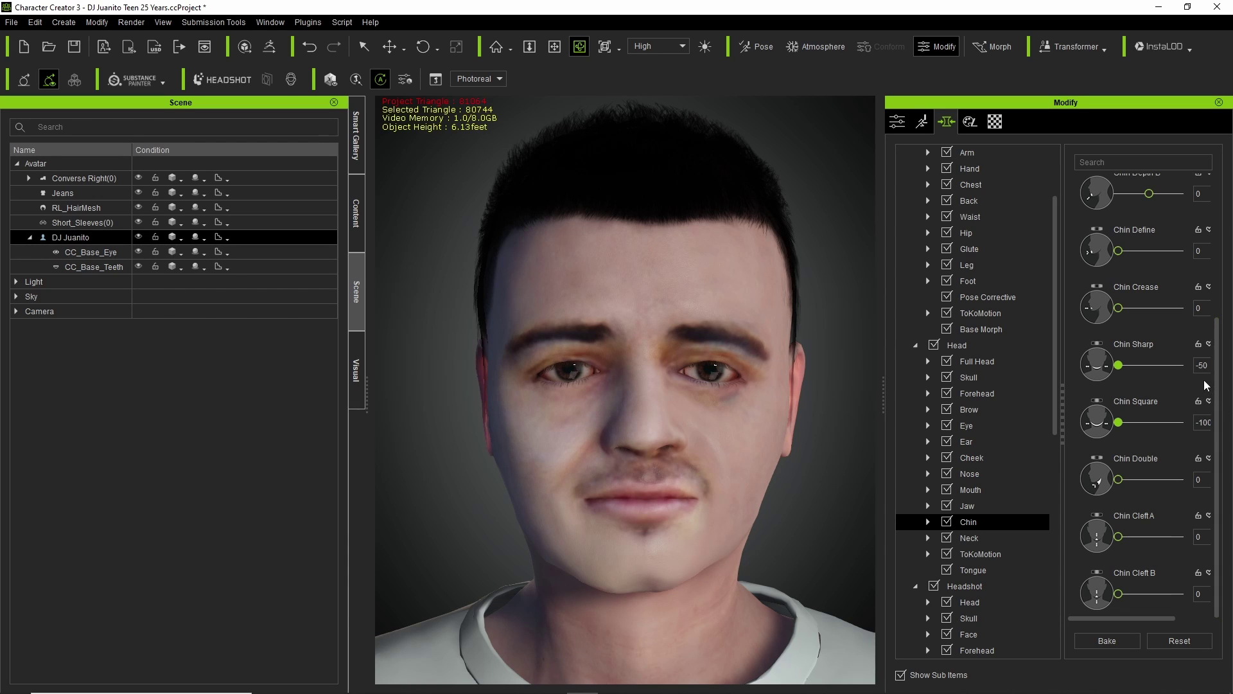
double_click(1200, 365)
key("Return")
double_click(1208, 365)
type("0")
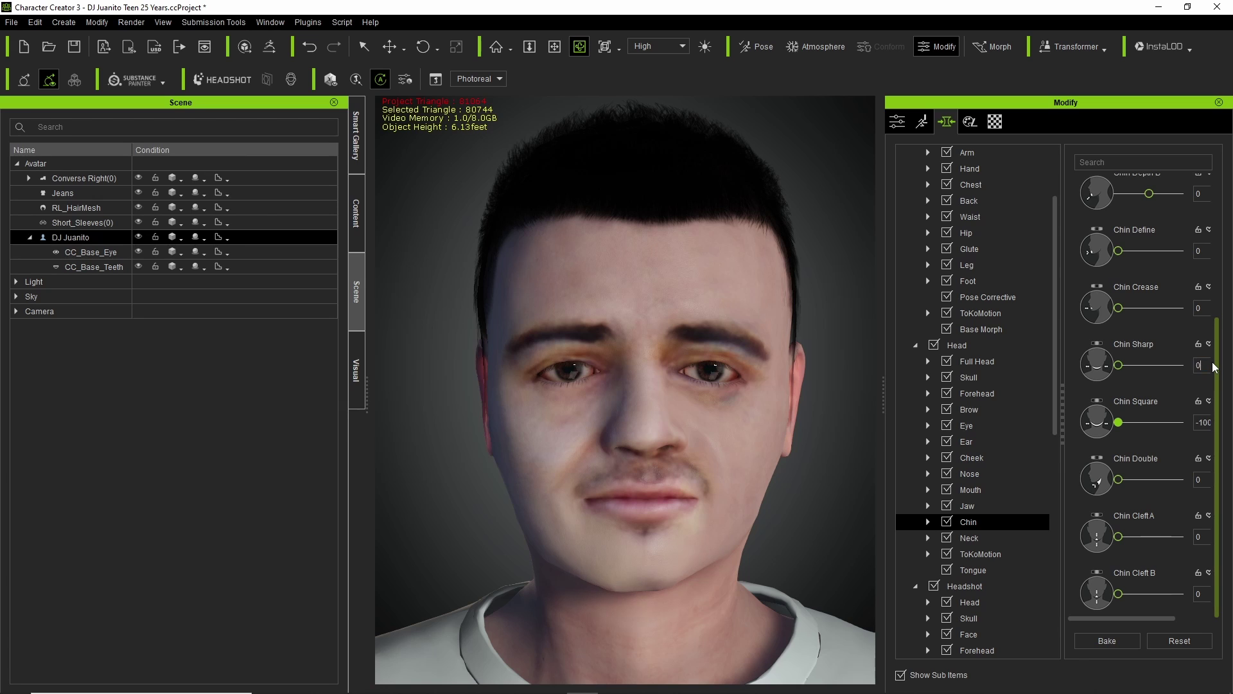
Set Chin Width R to -100 and Chin Width L to 38.
scroll(1160, 314, "up", 3)
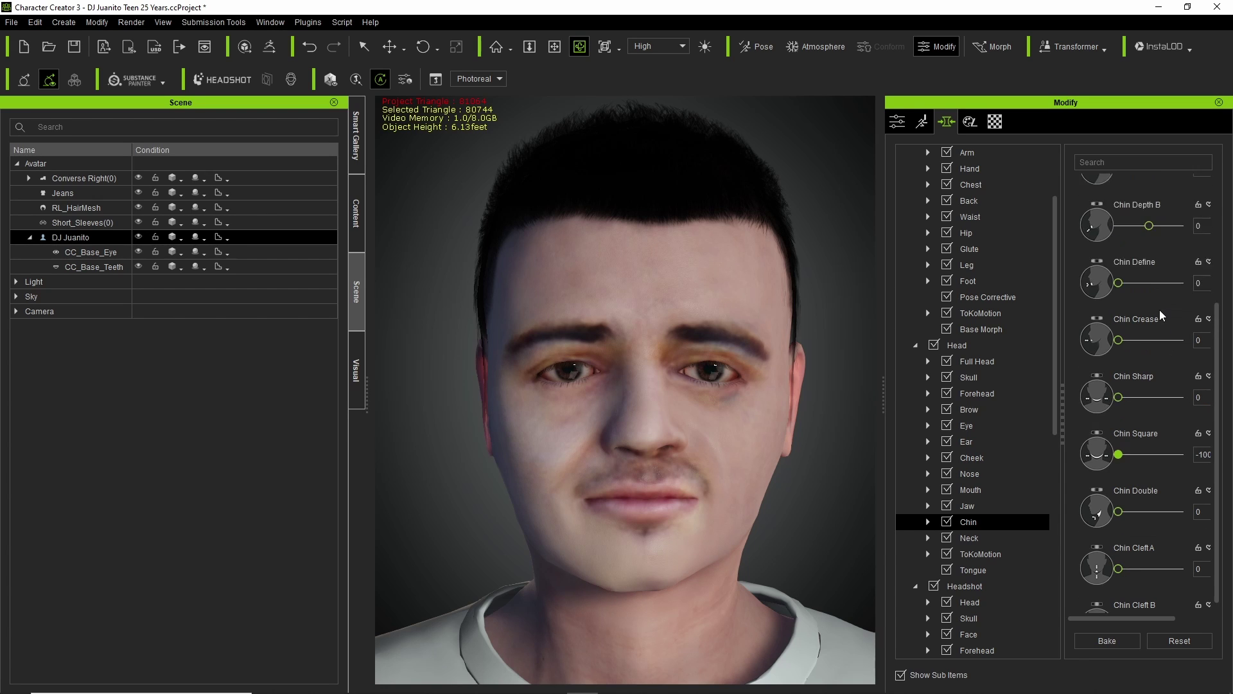
scroll(1159, 316, "up", 2)
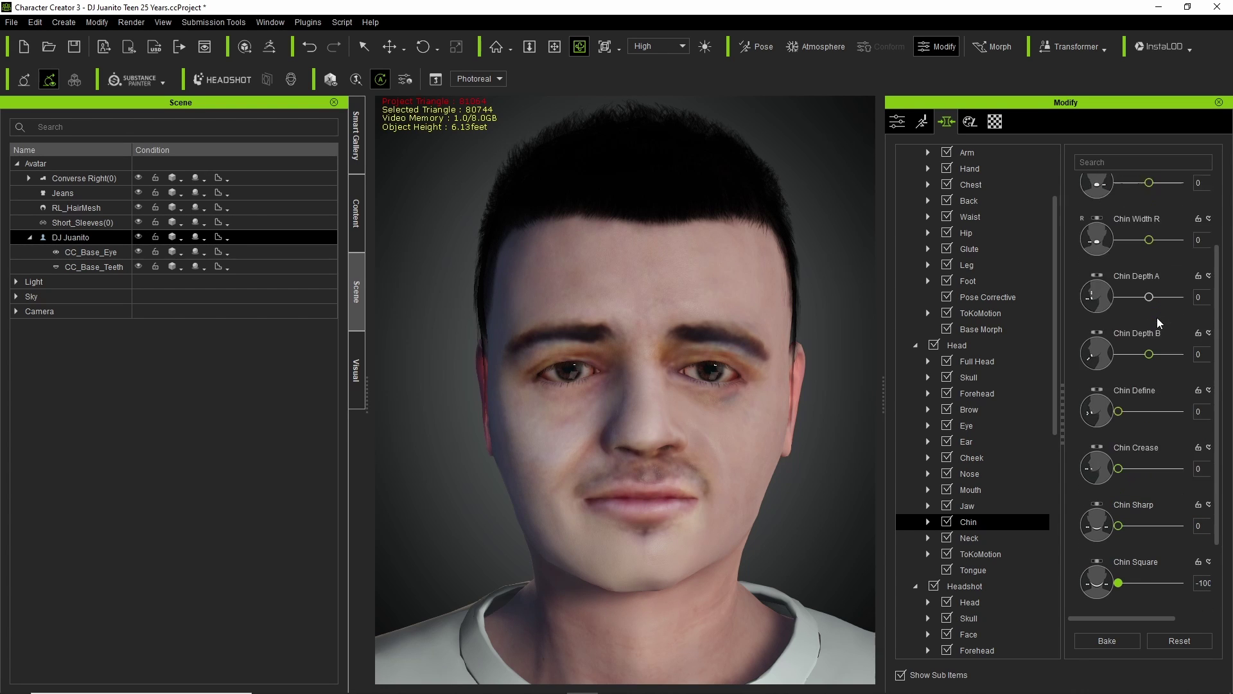
scroll(1151, 271, "up", 1)
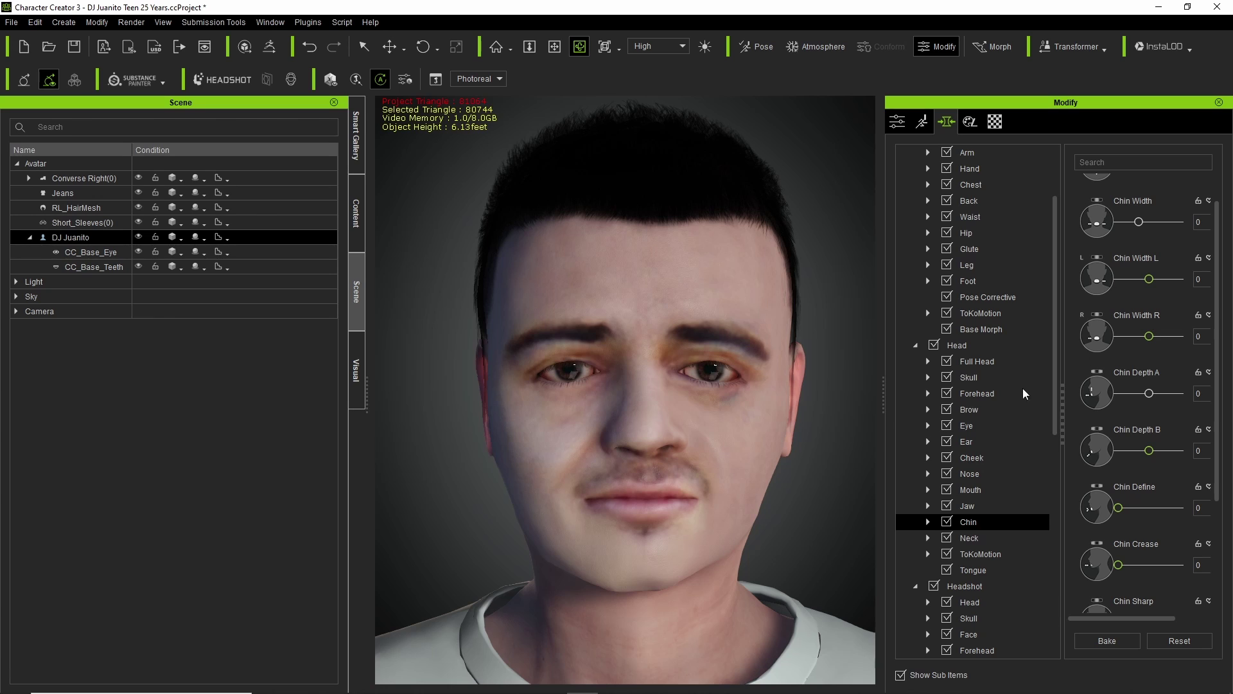
left_click_drag(1151, 337, 1093, 330)
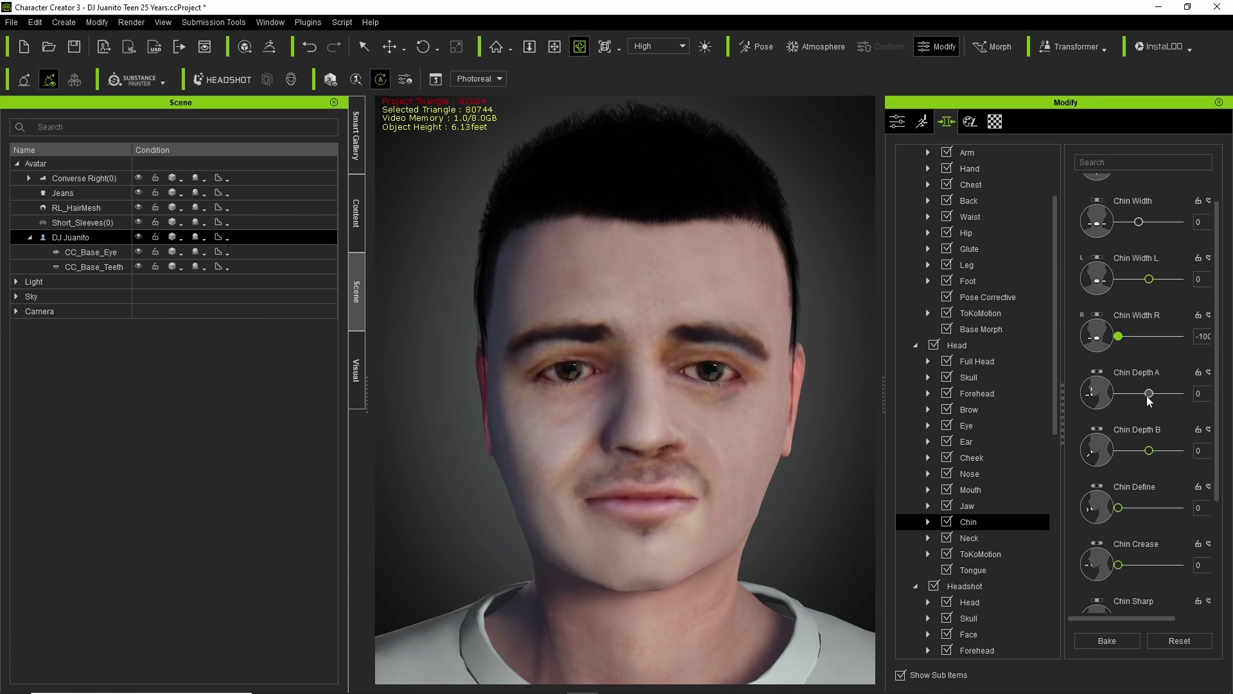
mouse_move(1149, 278)
left_mouse_down()
mouse_move(1174, 282)
mouse_move(1162, 283)
left_mouse_up()
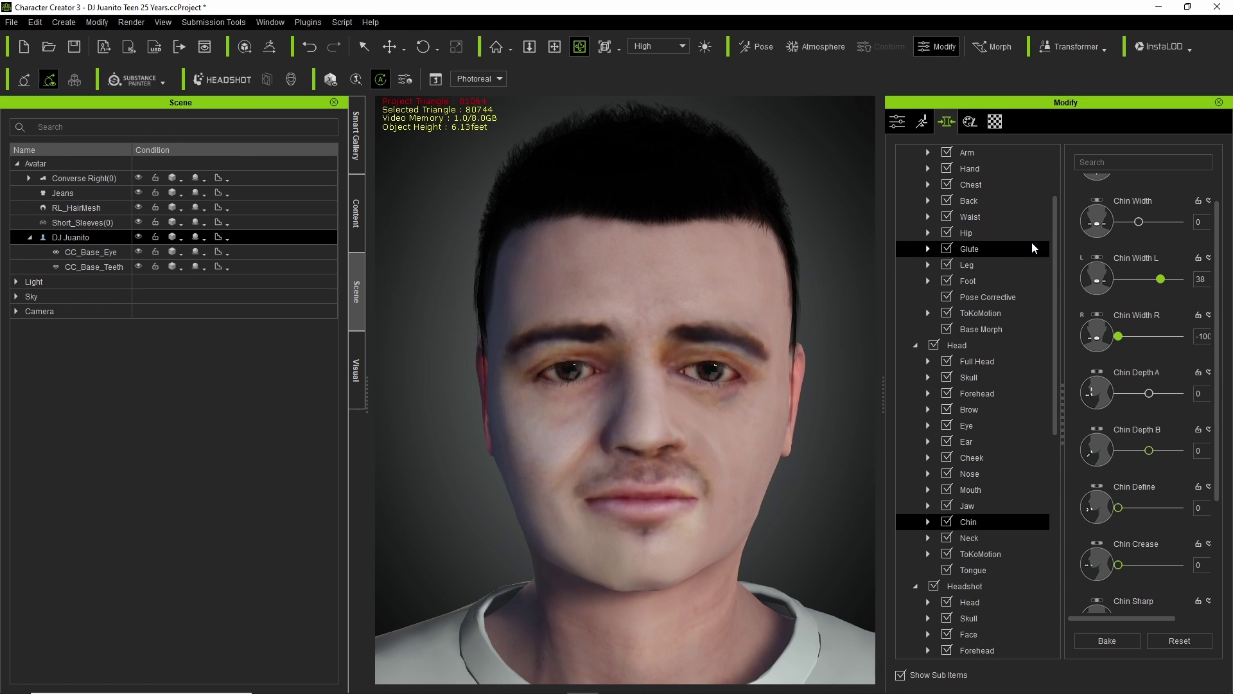
View the chin in profile, test a full Chin Double, then reset it.
right_click_drag(829, 214, 866, 254)
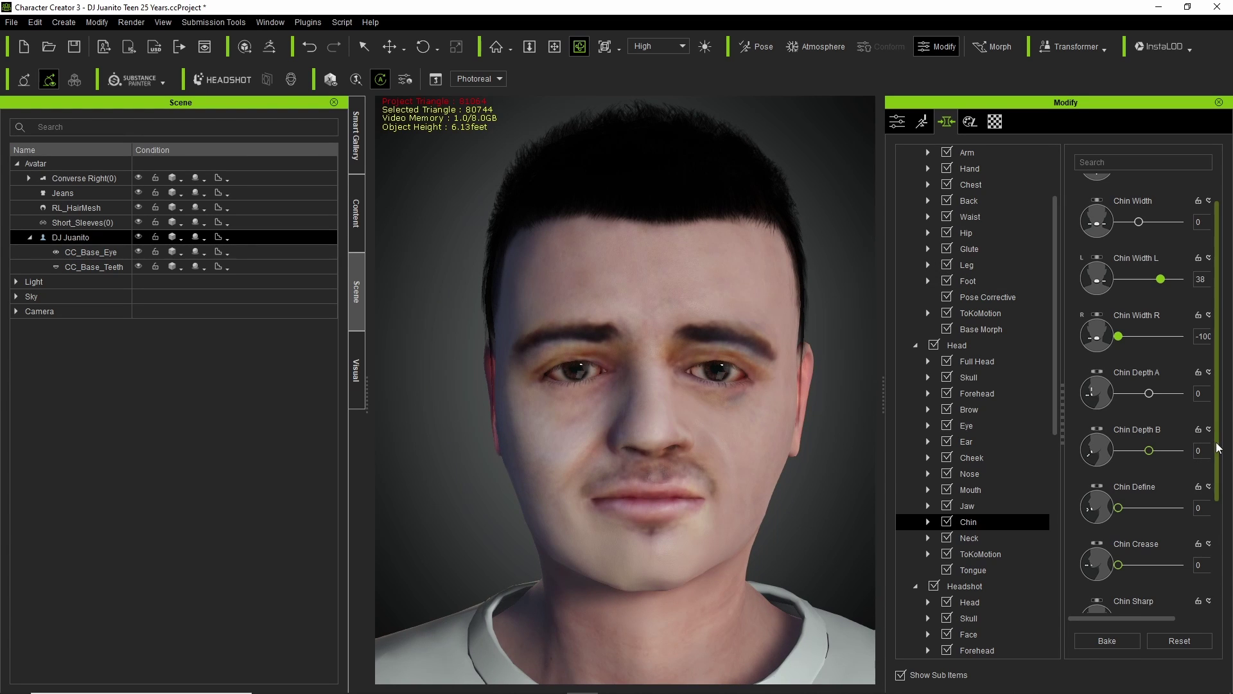
left_click_drag(1219, 450, 1219, 552)
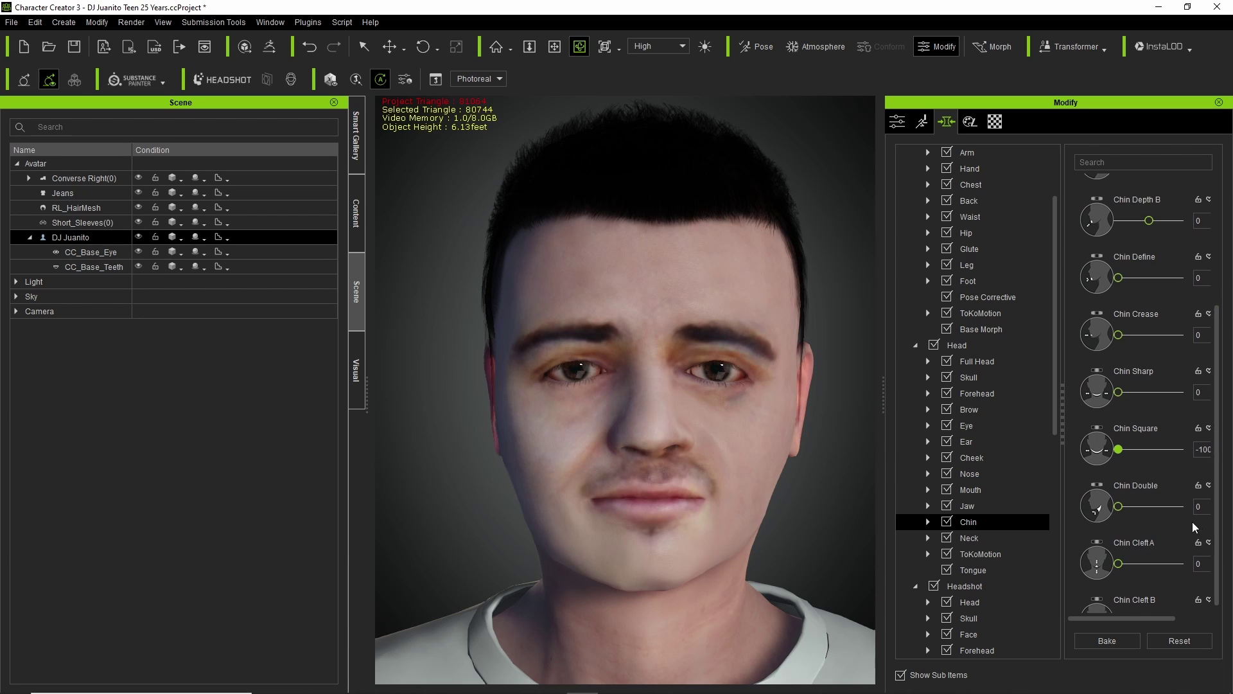
left_click_drag(1119, 506, 1043, 499)
left_click_drag(1227, 454, 1222, 330)
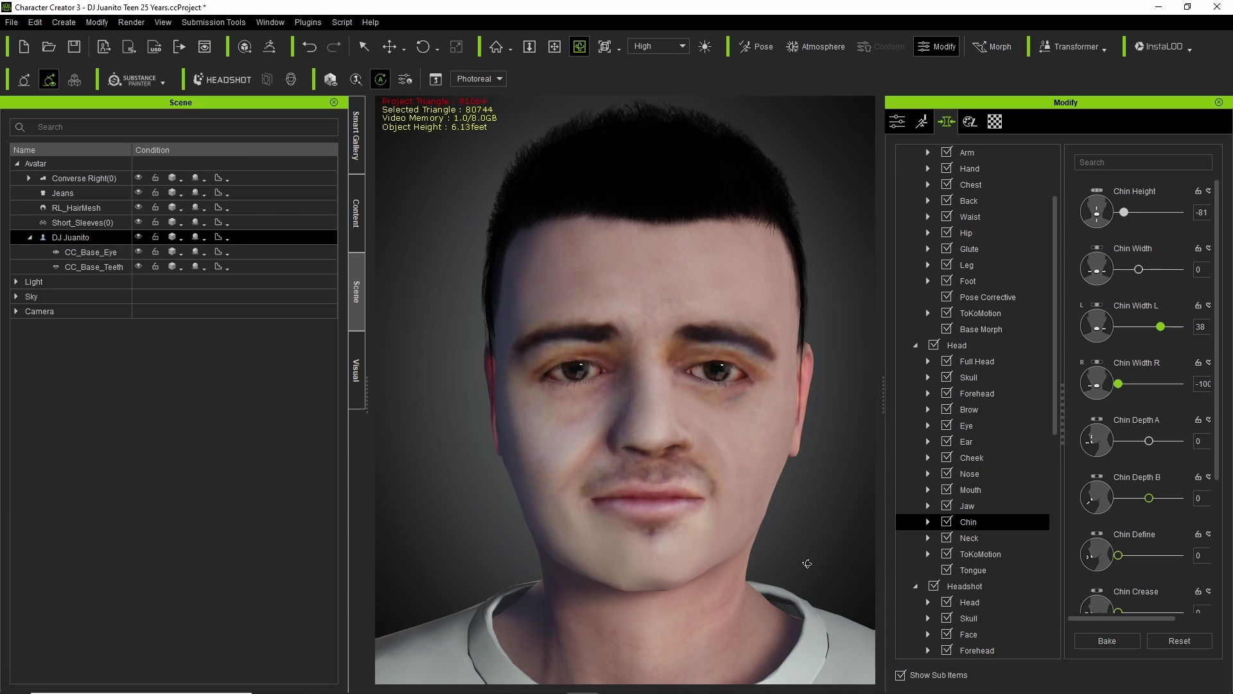
Zoom out and back in on the asymmetric chin, then bring Affinity Photo's face texture forward.
scroll(789, 504, "down", 4)
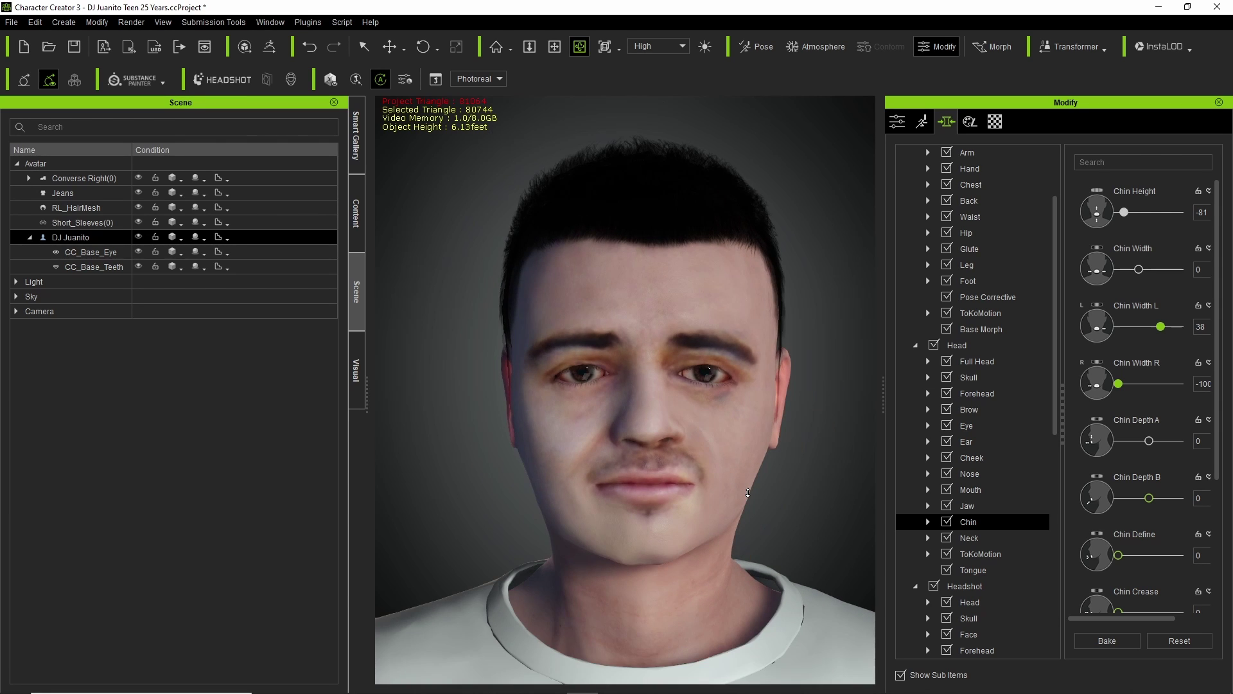
scroll(748, 492, "up", 2)
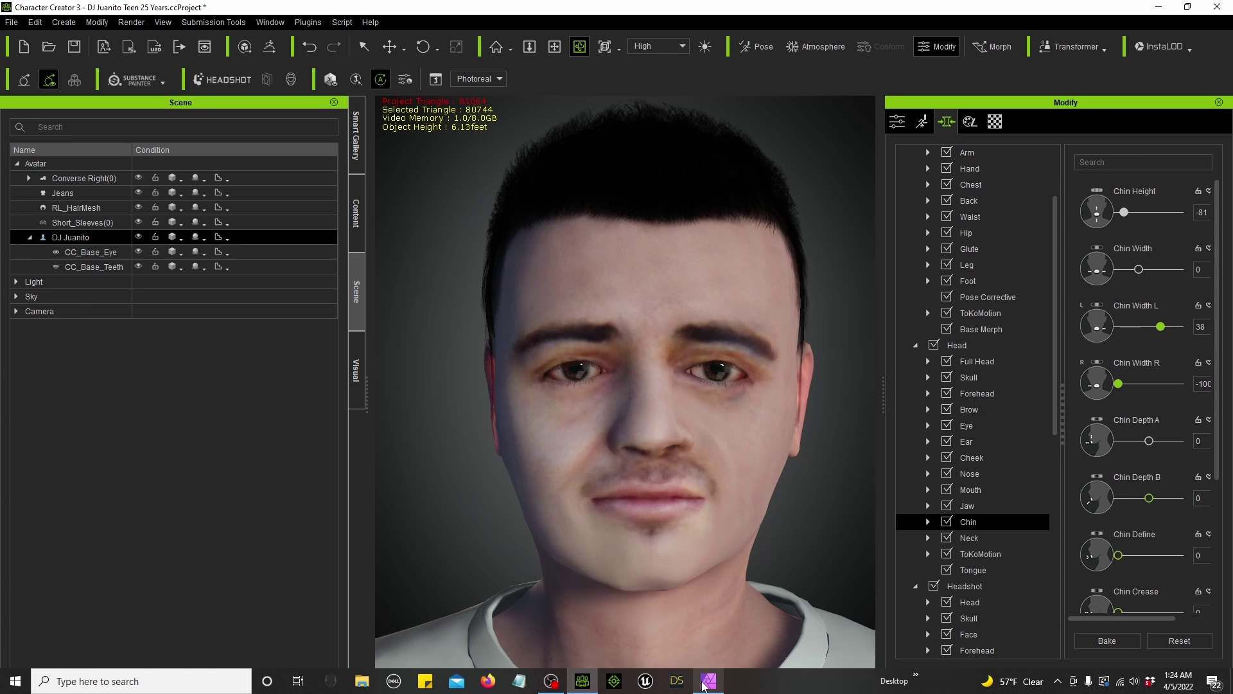
left_click(709, 685)
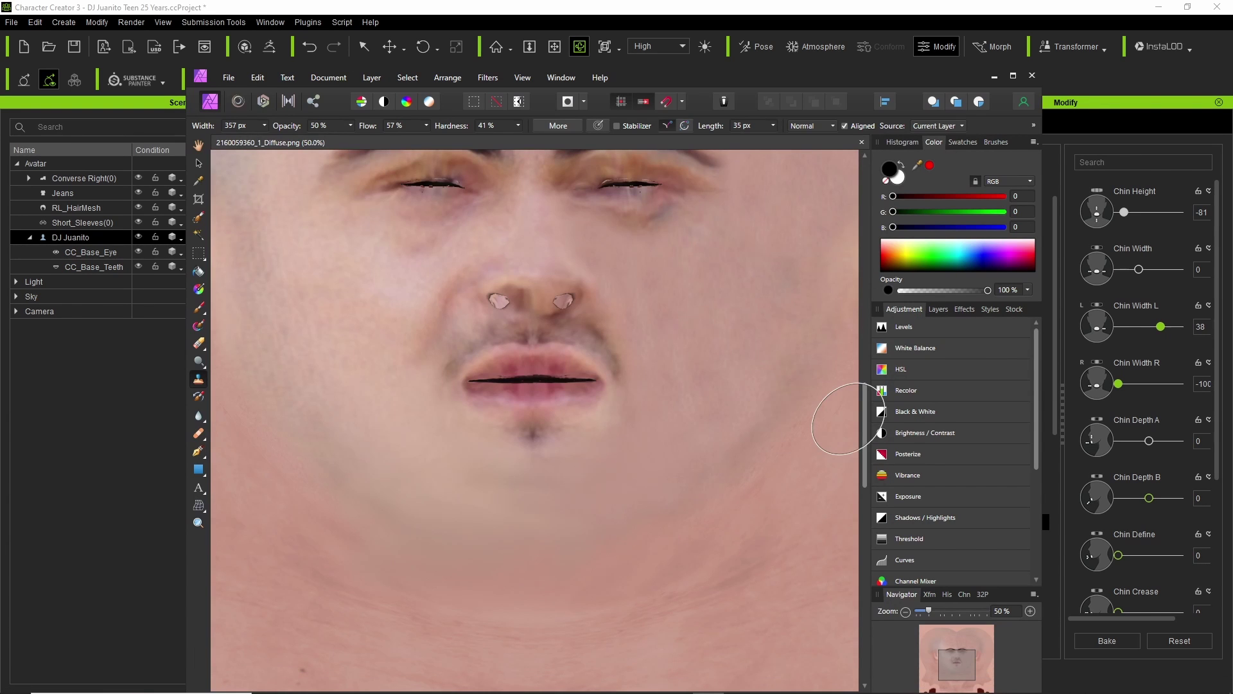
Resize the clone brush to 177 px and sample a clone source on the right cheek.
left_click_drag(864, 422, 864, 359)
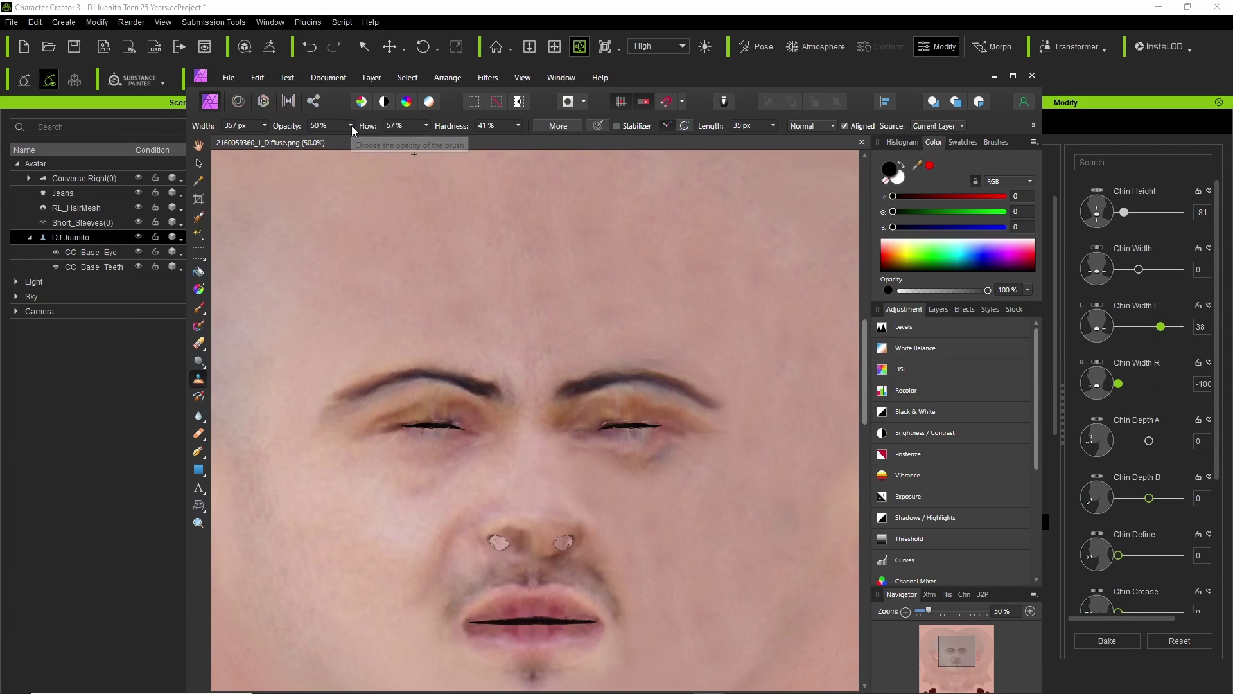
left_click(264, 125)
left_click_drag(266, 140, 247, 140)
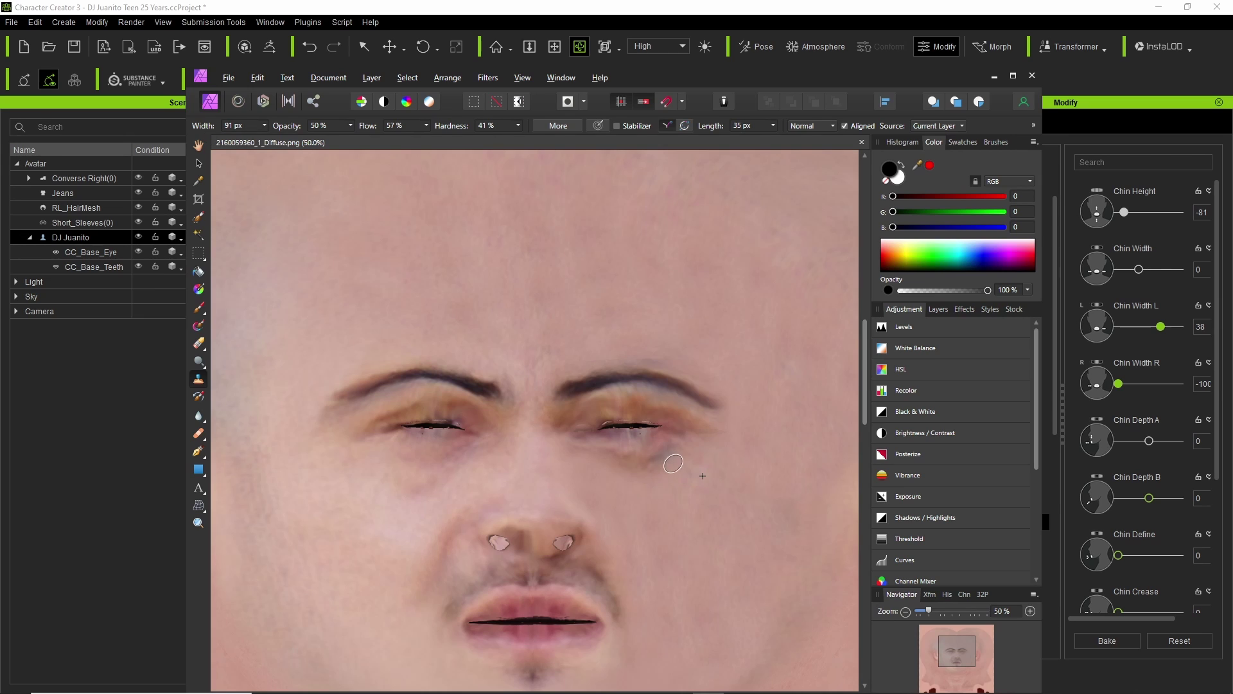
left_click(265, 126)
left_click_drag(266, 141, 282, 142)
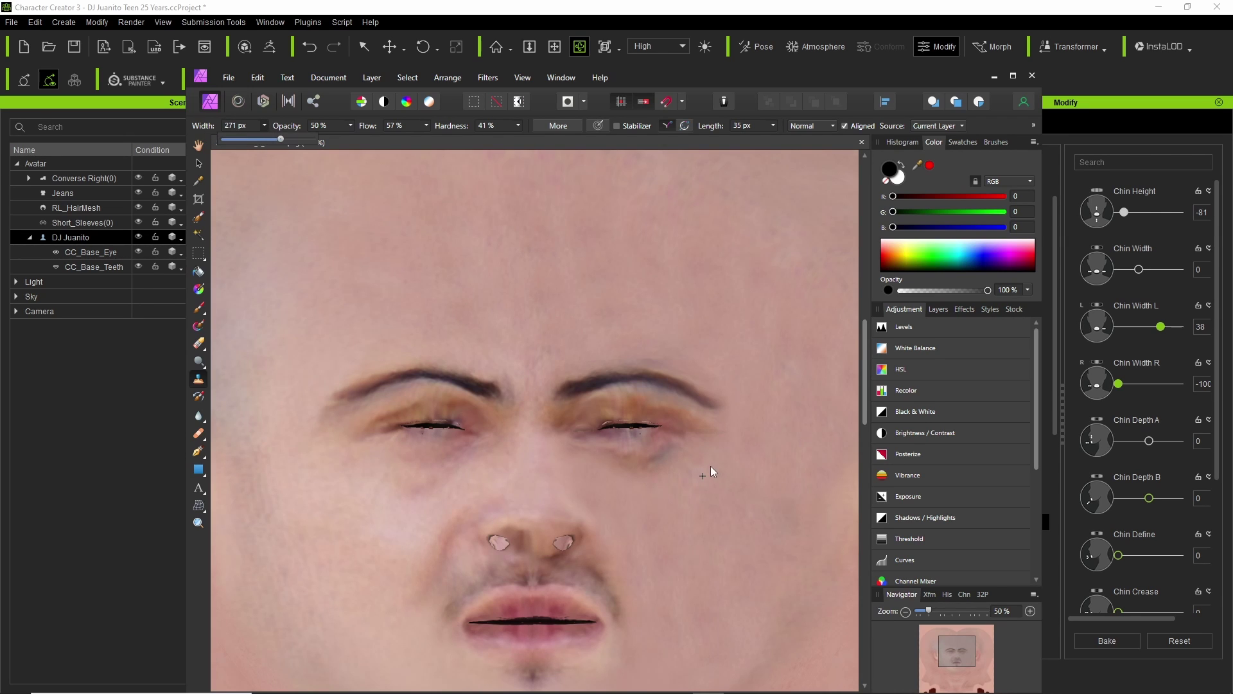
key("alt")
left_click(265, 126)
left_click_drag(272, 142, 260, 141)
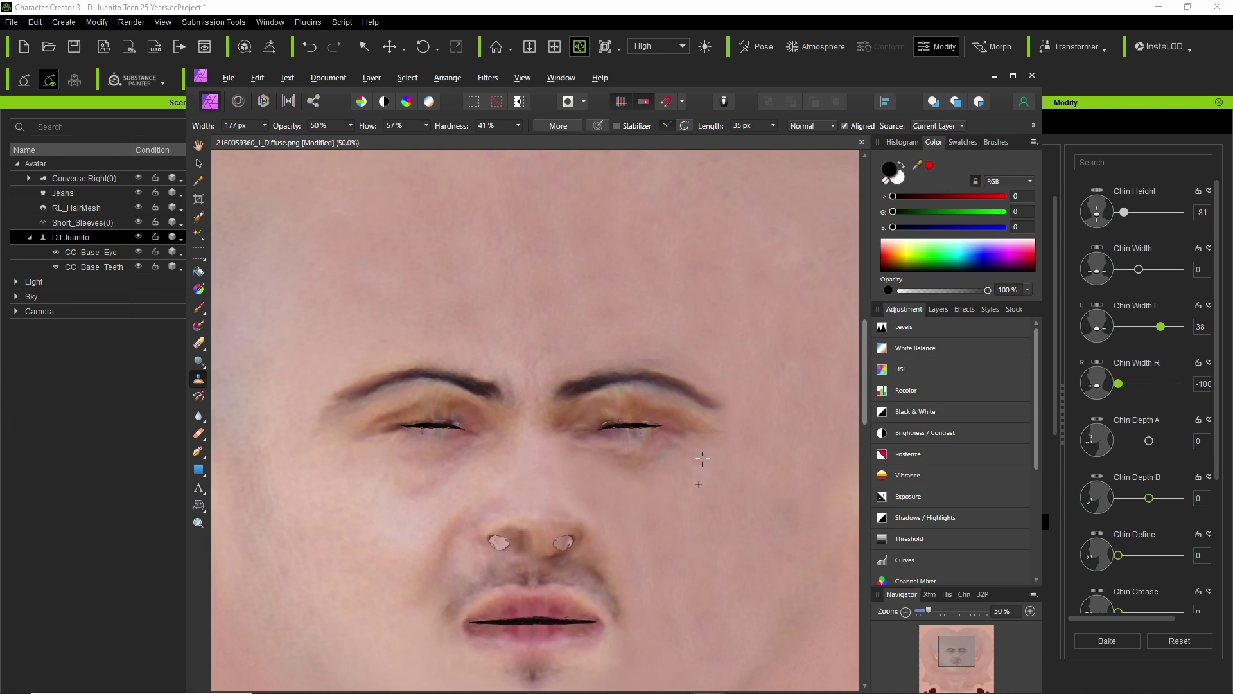
left_click(702, 458, "alt")
left_click(688, 478, "alt")
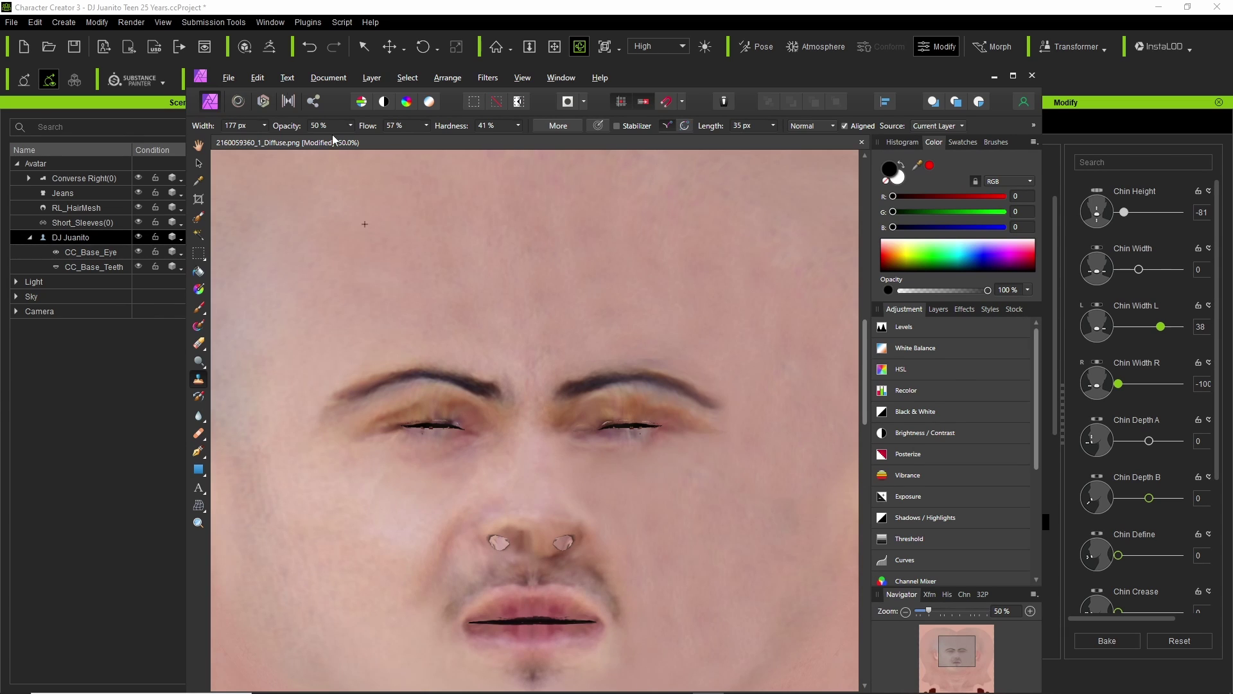
Save the retouched face texture and return to Character Creator.
left_click(257, 77)
left_click(270, 87)
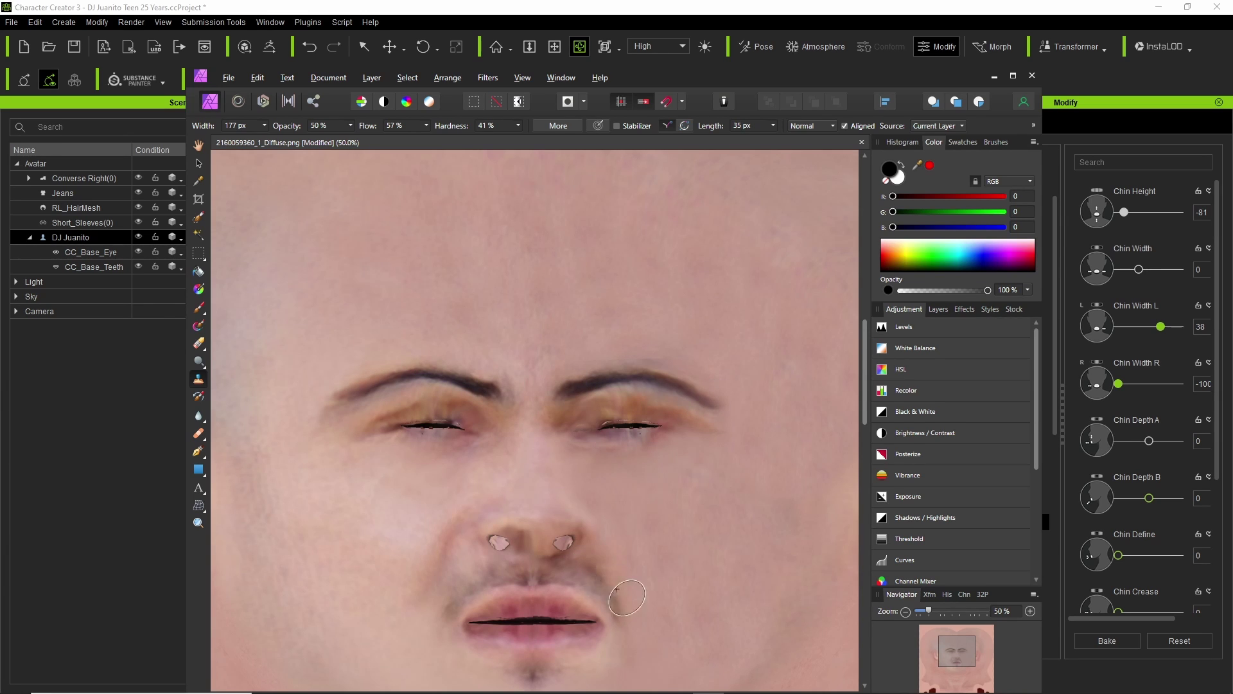
scroll(719, 578, "down", 3)
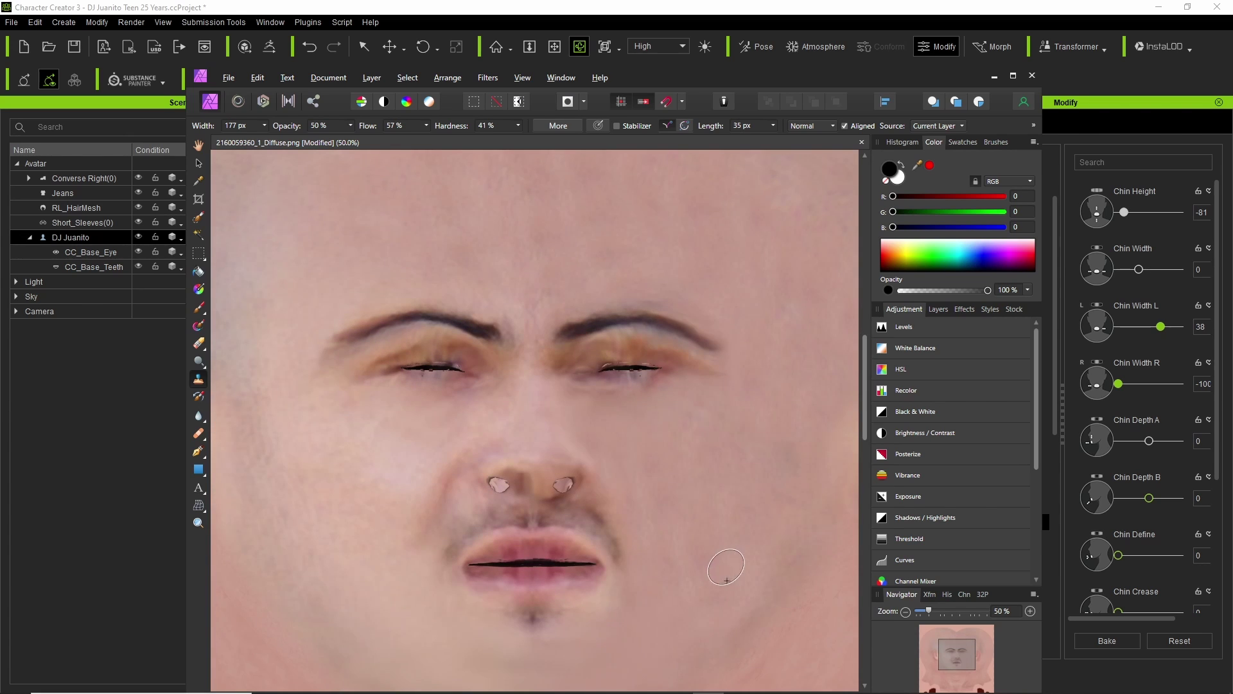
left_click(232, 80)
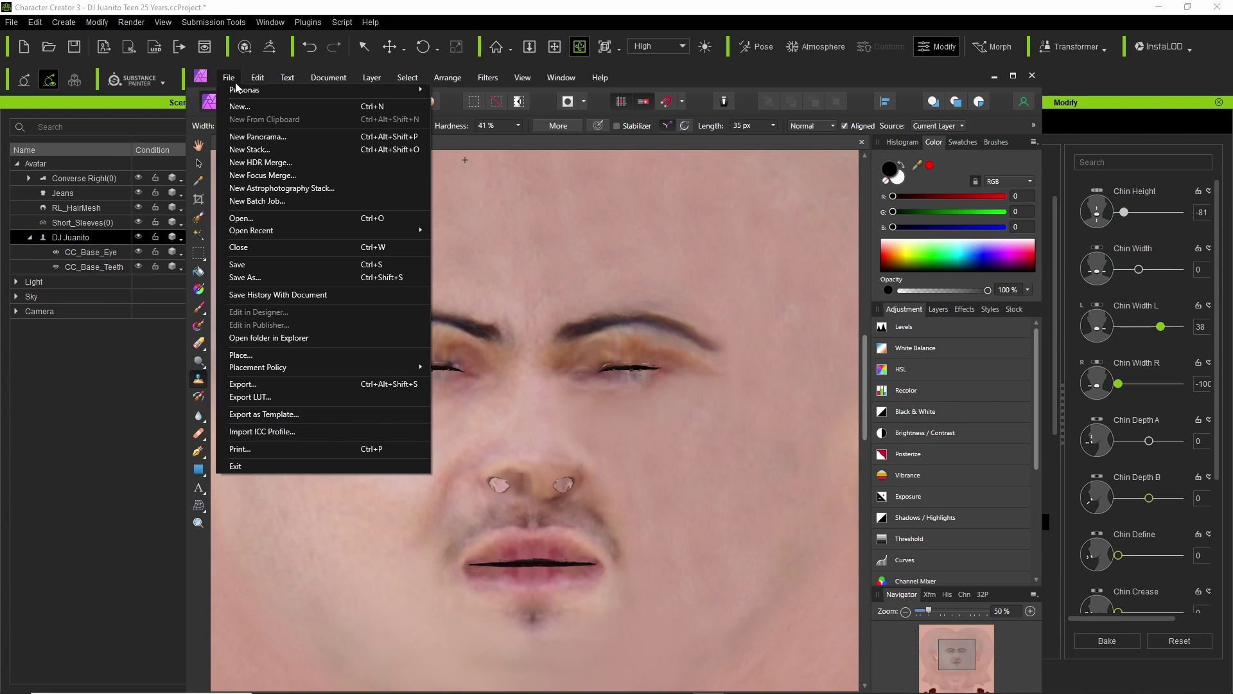
left_click(266, 266)
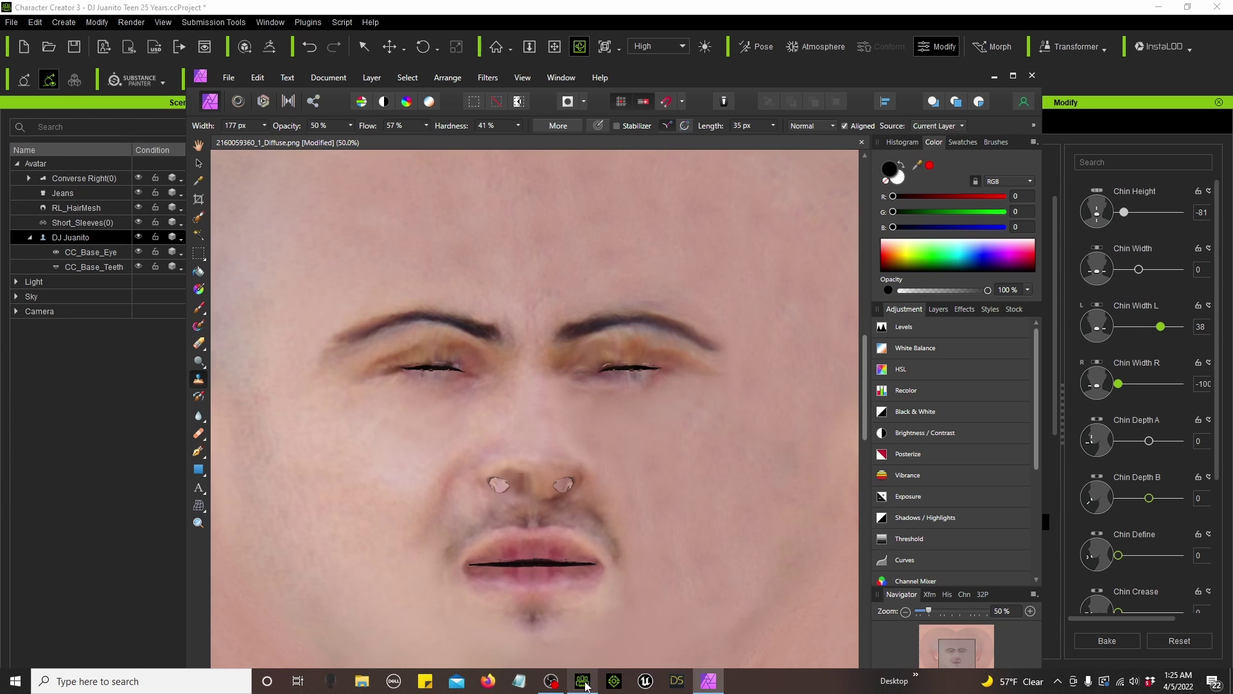
left_click(583, 682)
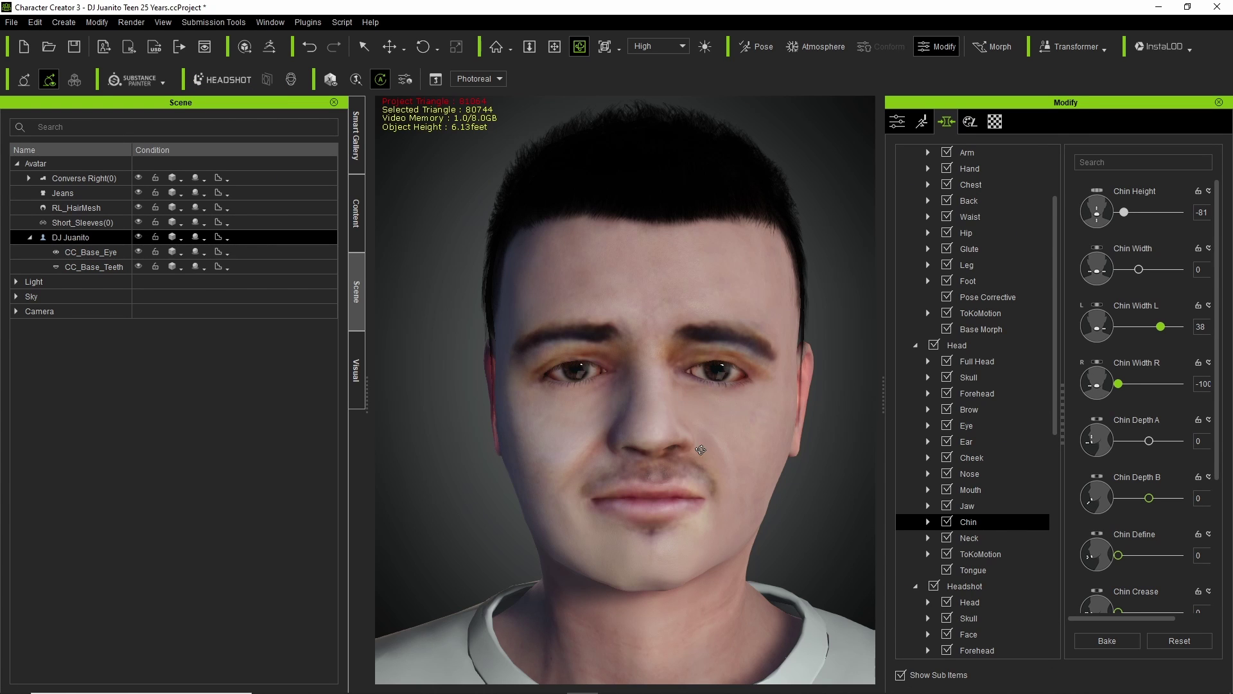
Zoom in to check the retouched skin on the head, then start Edit Mesh.
scroll(740, 438, "down", 5)
scroll(731, 434, "up", 3)
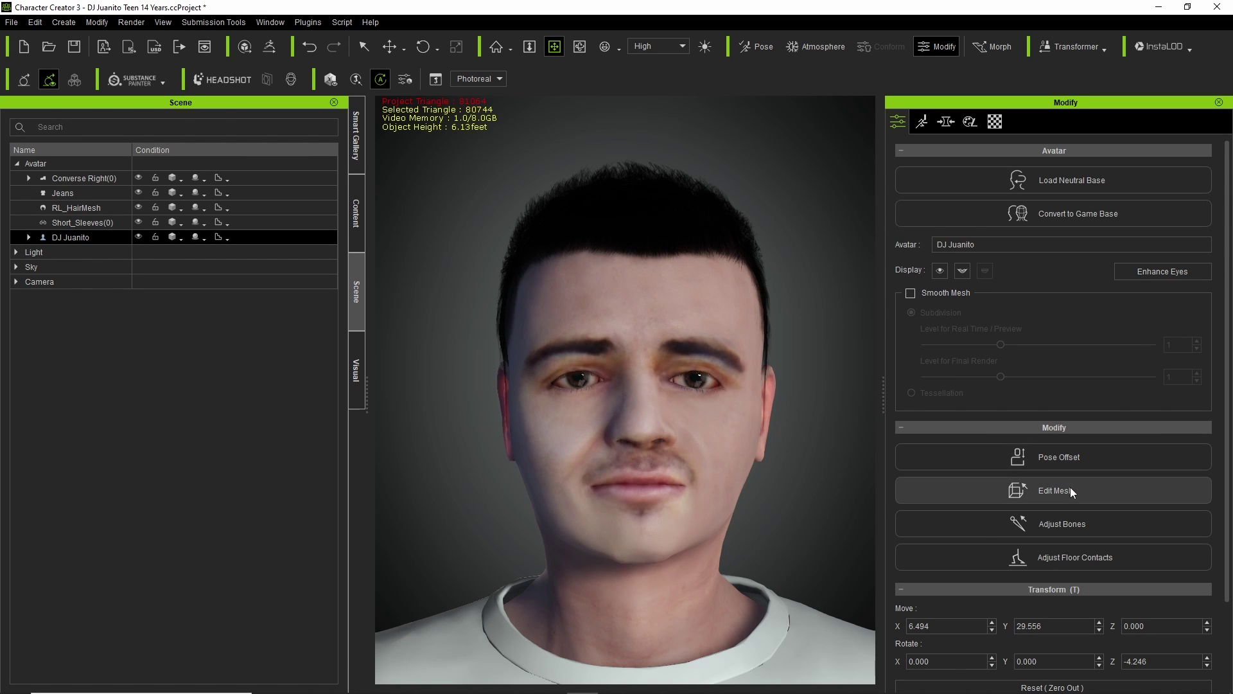
left_click(1091, 488)
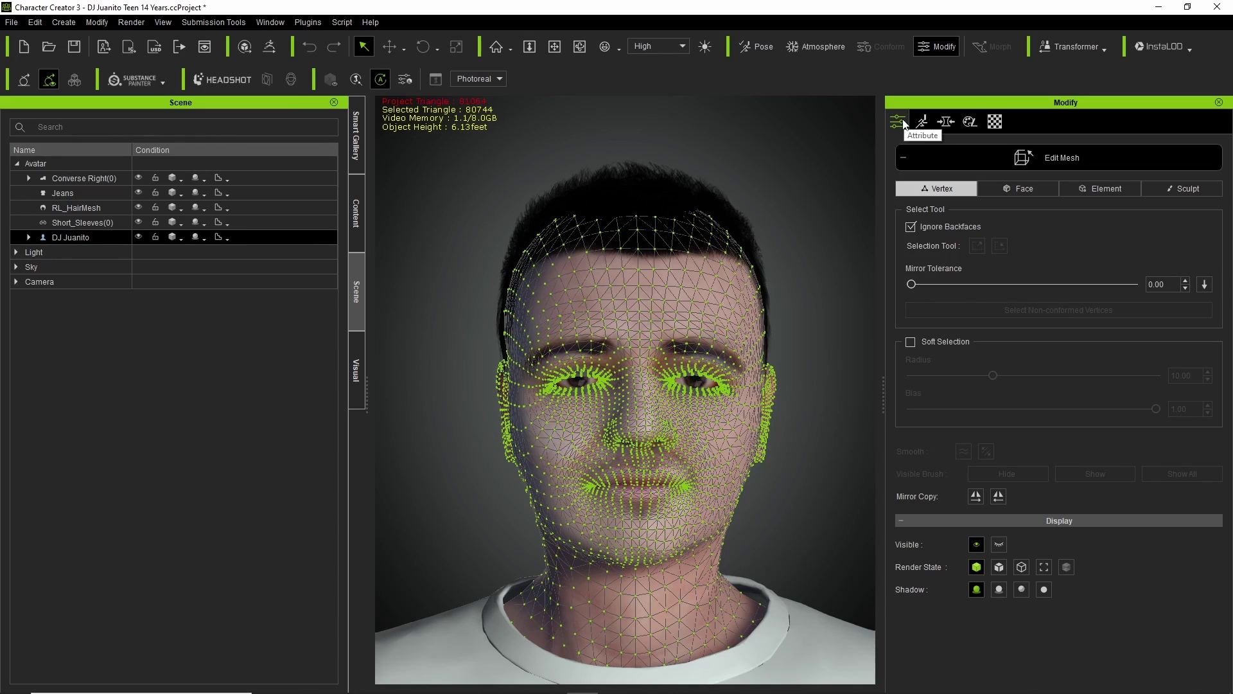
From a side view, smooth the jawline under the chin with the Smooth sculpt brush.
left_click(1180, 190)
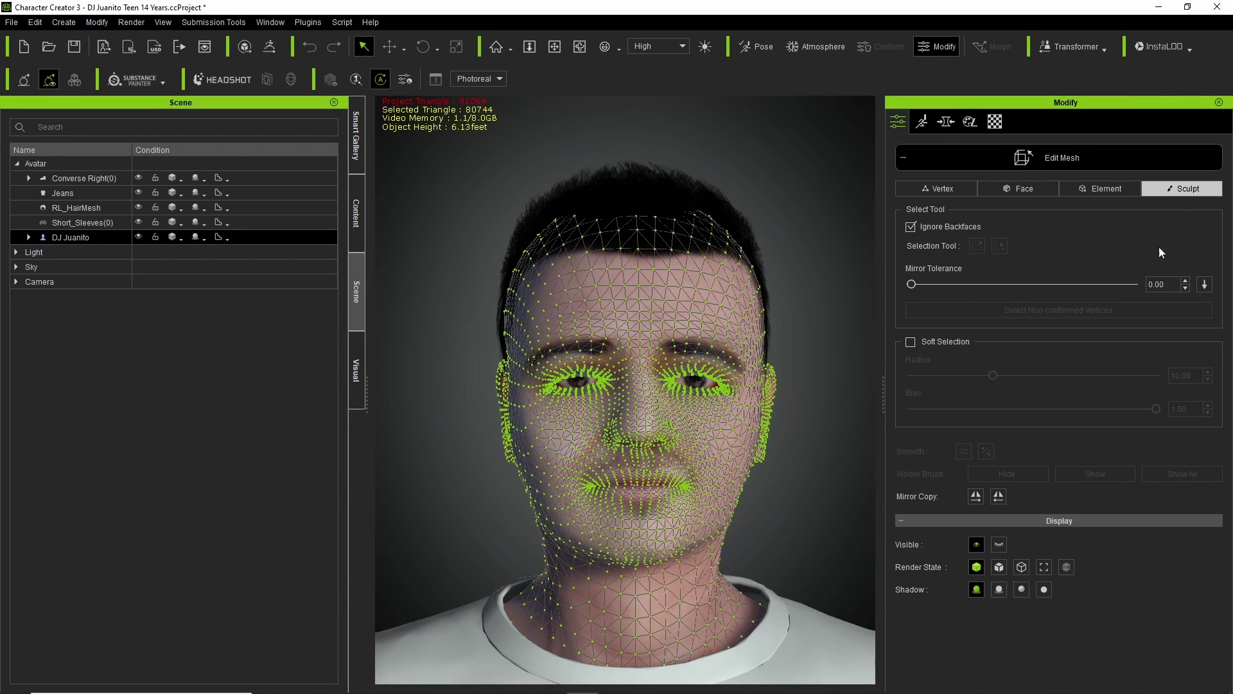
left_click(580, 47)
left_click_drag(737, 154, 932, 349)
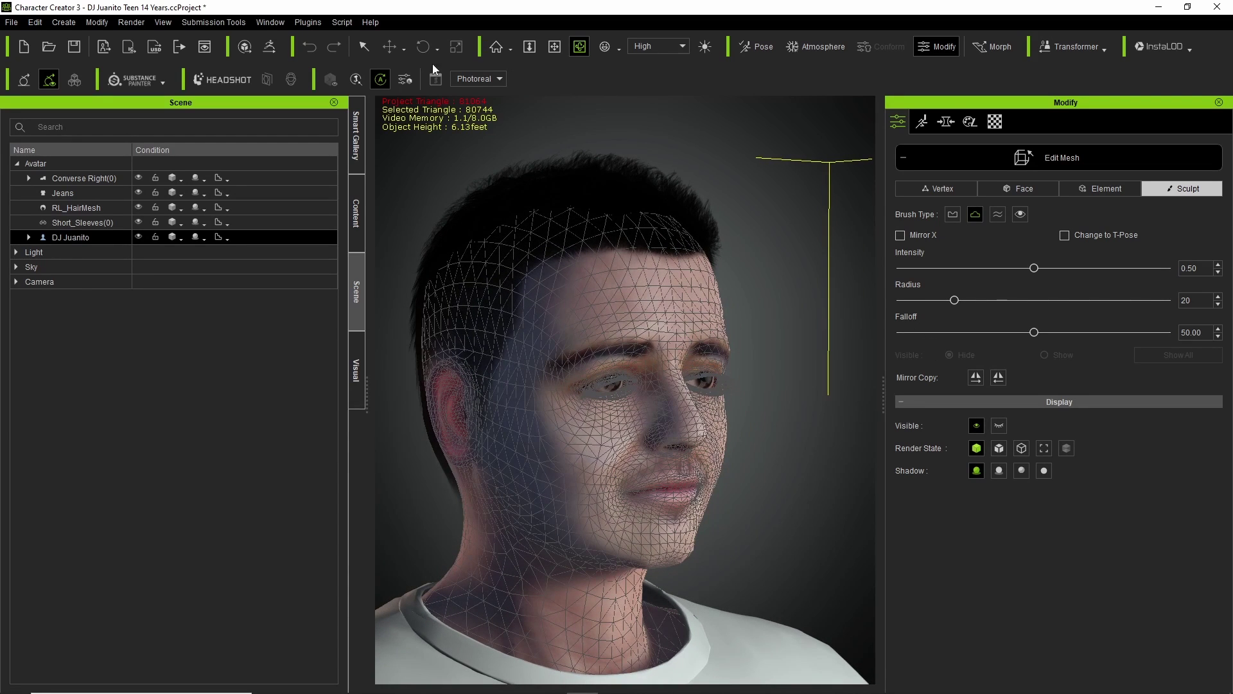
left_click(368, 48)
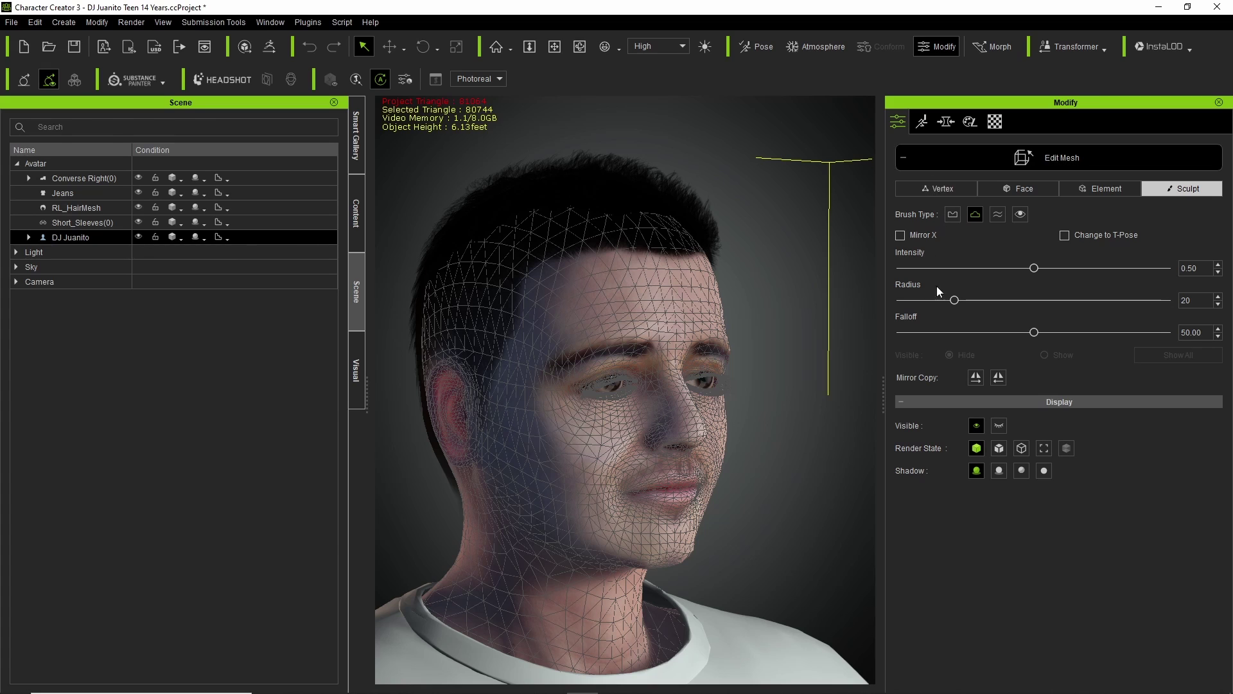
left_click(997, 215)
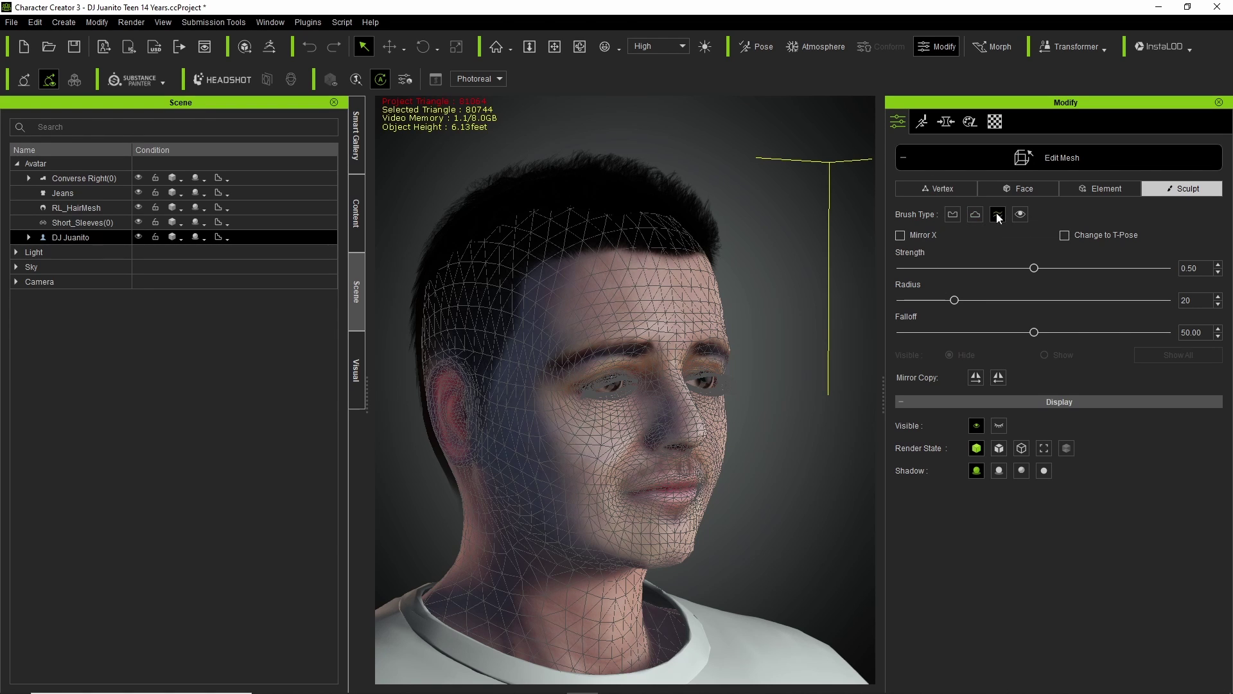
mouse_move(702, 553)
left_mouse_down()
mouse_move(688, 543)
mouse_move(643, 561)
mouse_move(642, 546)
mouse_move(702, 551)
mouse_move(686, 553)
left_mouse_up()
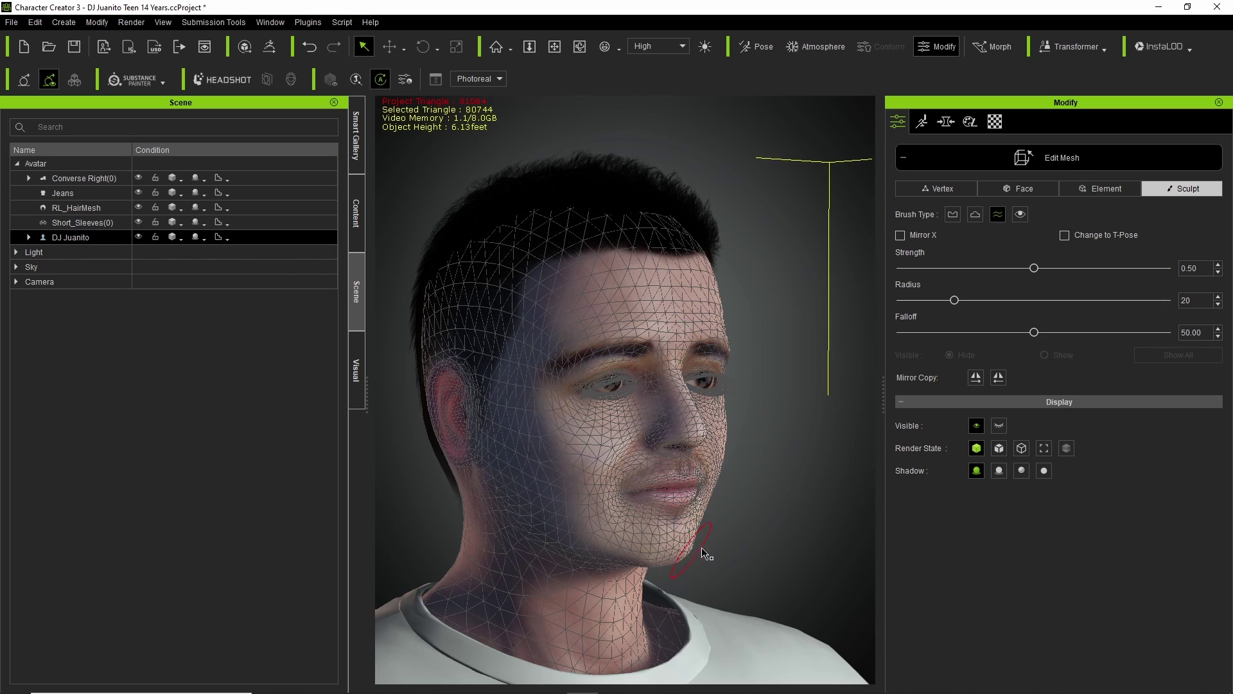
Orbit back to a front view of the face and close mesh editing.
left_click(579, 46)
left_click_drag(738, 297, 695, 526)
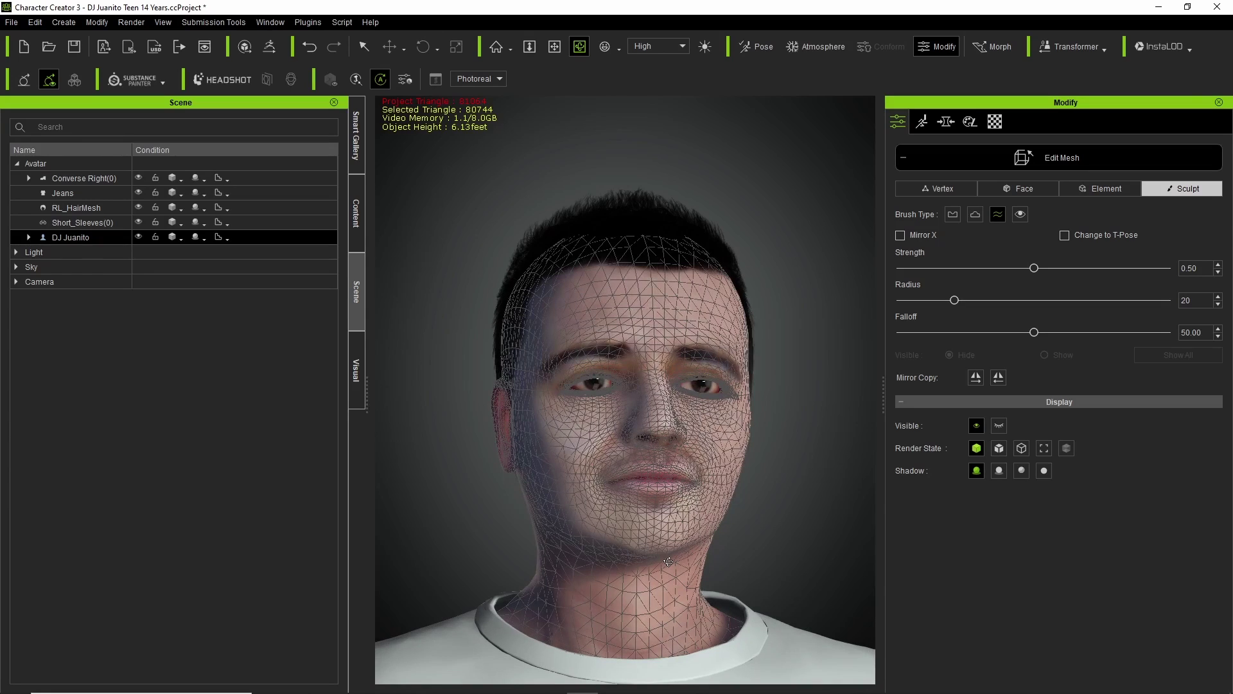
left_click(364, 46)
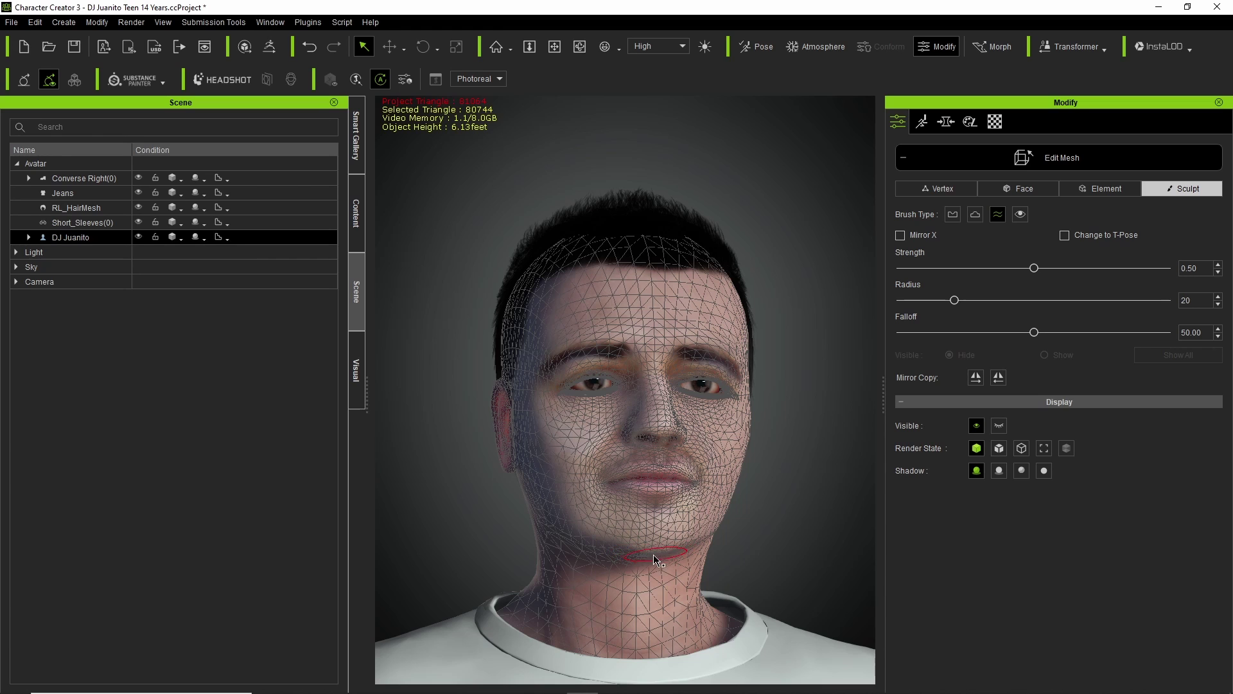
left_click(901, 157)
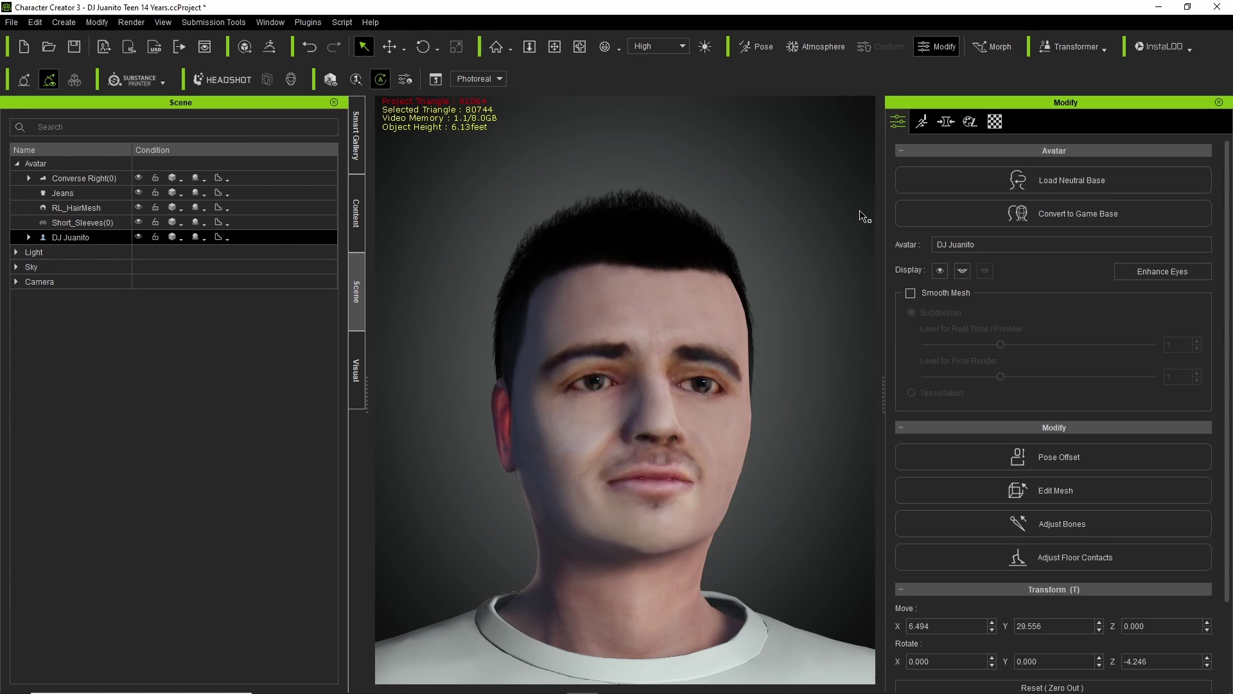
Compare the jaw with and without smoothing, leave it undone, and reopen Edit Mesh.
left_click(579, 47)
left_click_drag(732, 296, 723, 469)
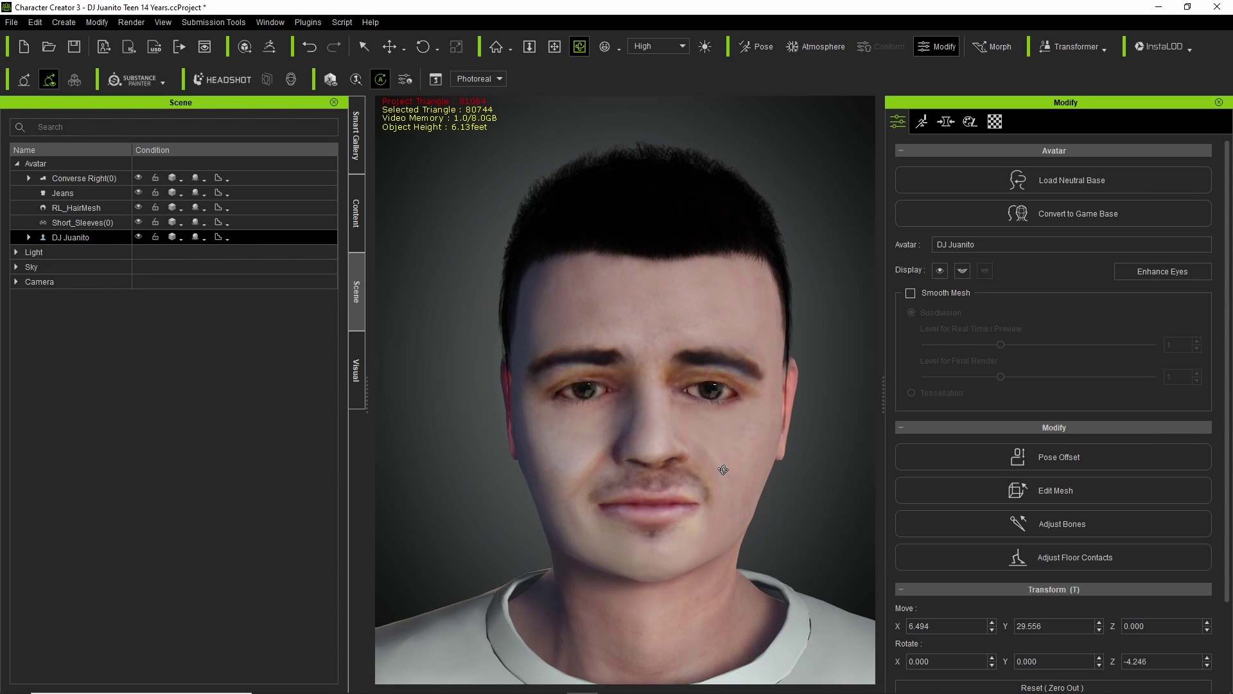
left_click(307, 47)
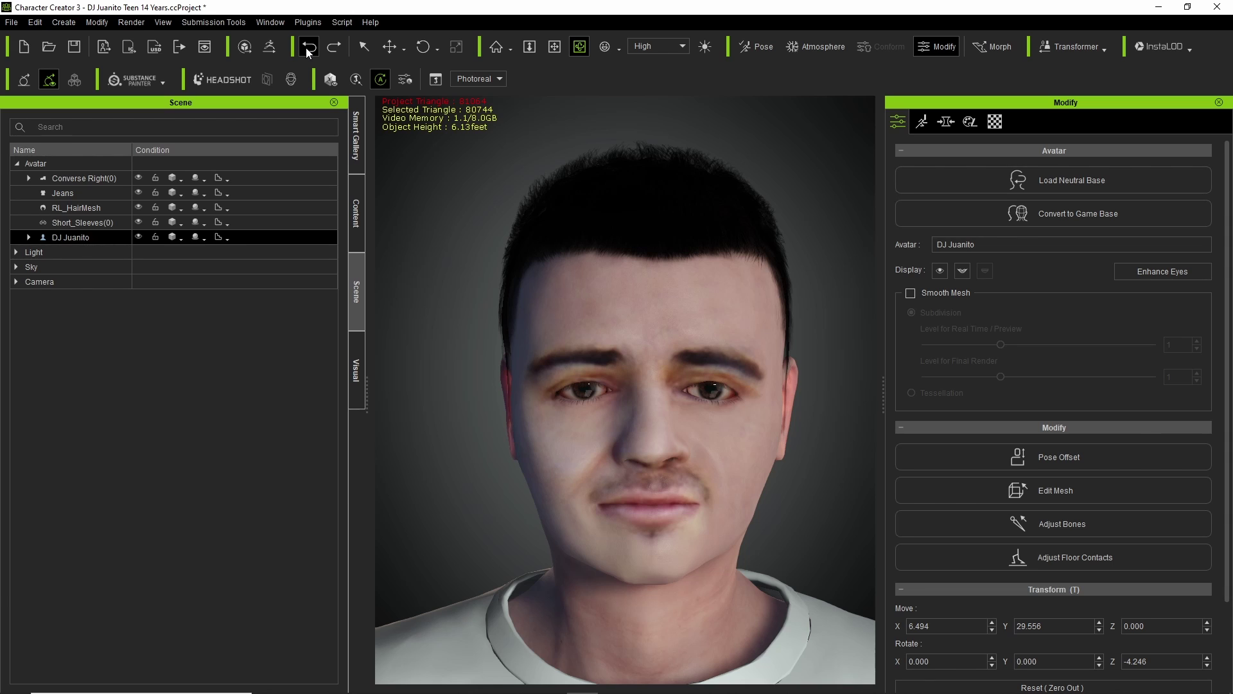
left_click(334, 47)
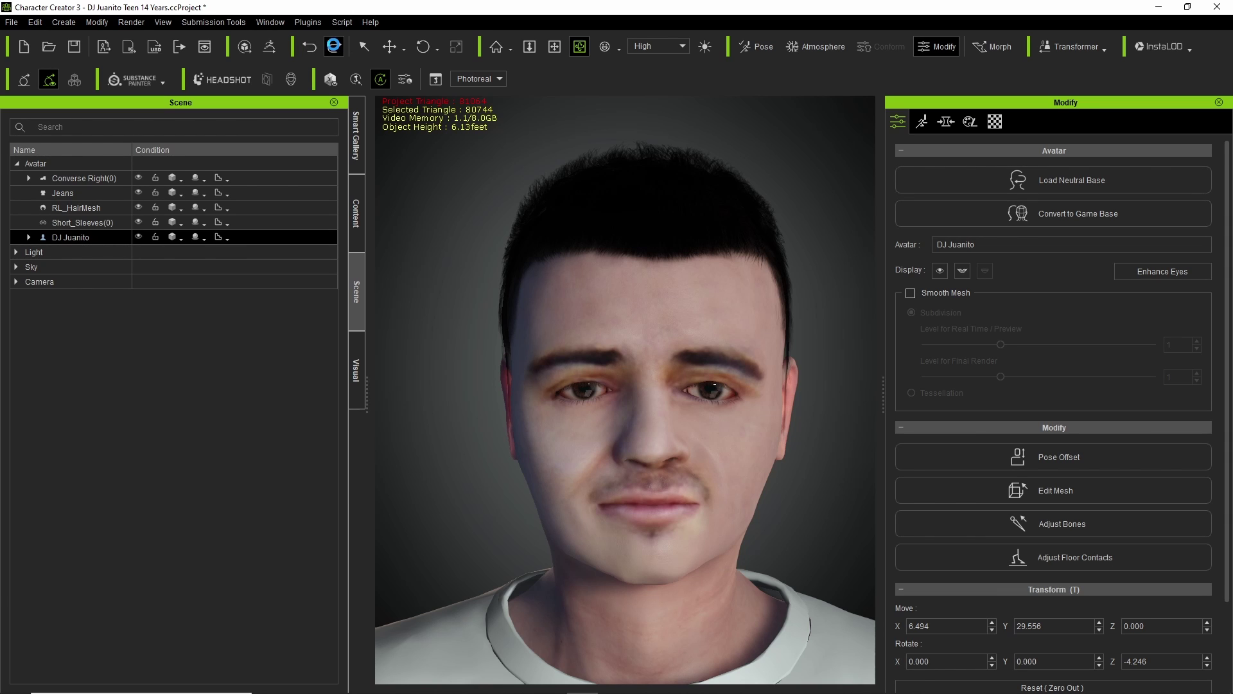
left_click(310, 47)
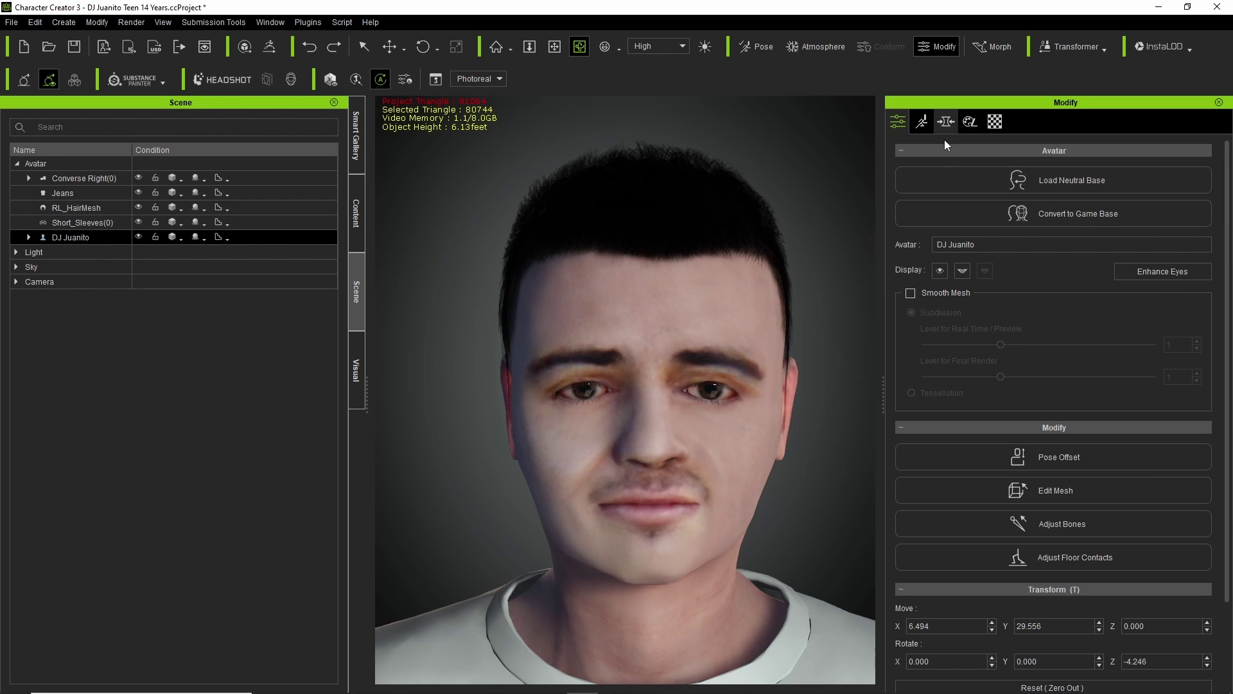
left_click(1097, 495)
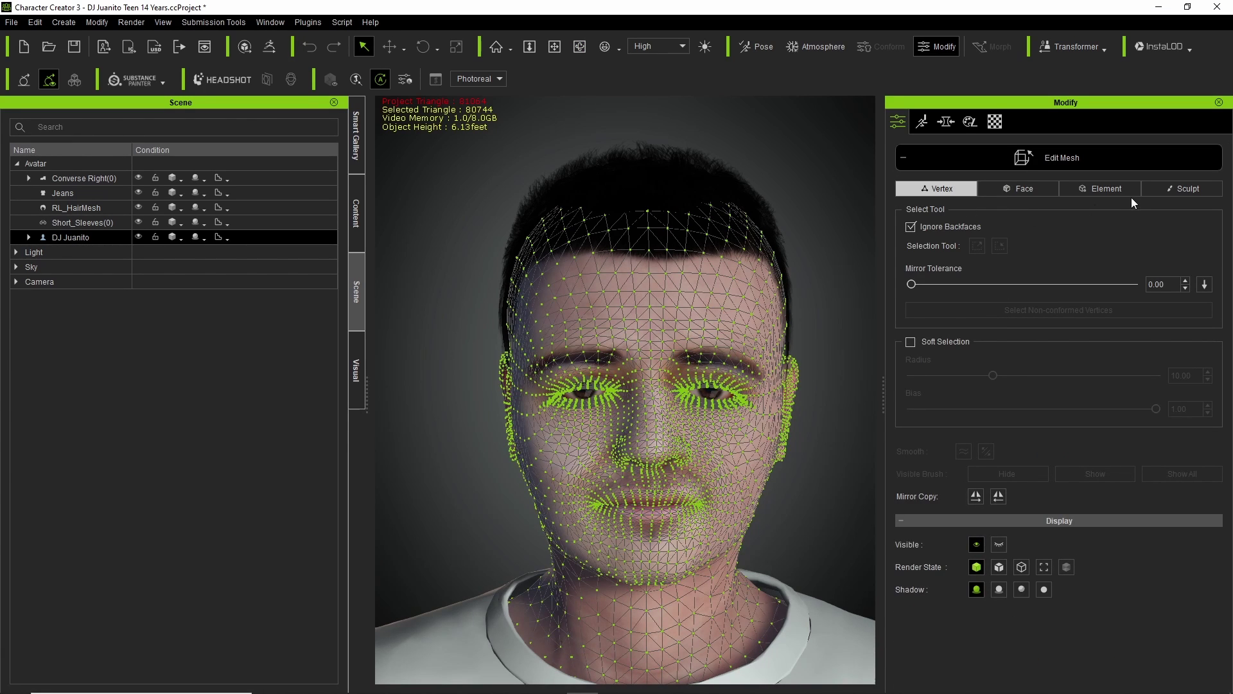
Smooth the chin mesh with the Smooth sculpt brush, then close Edit Mesh.
left_click(1185, 192)
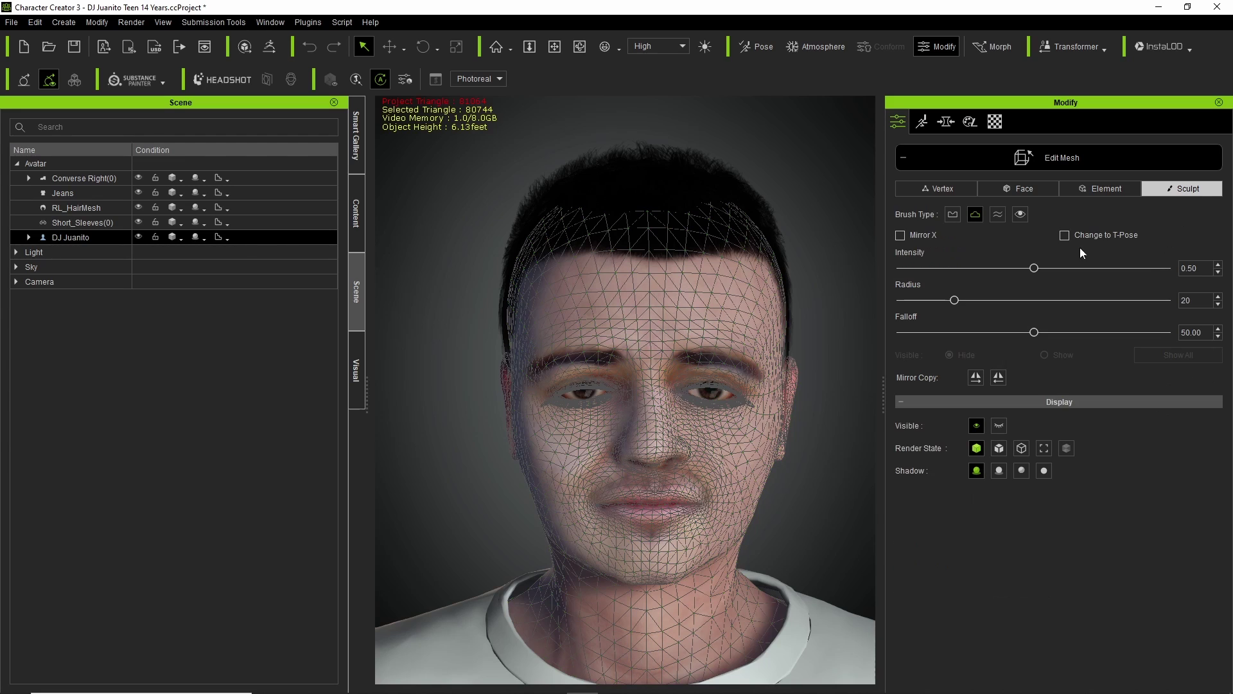
left_click(999, 216)
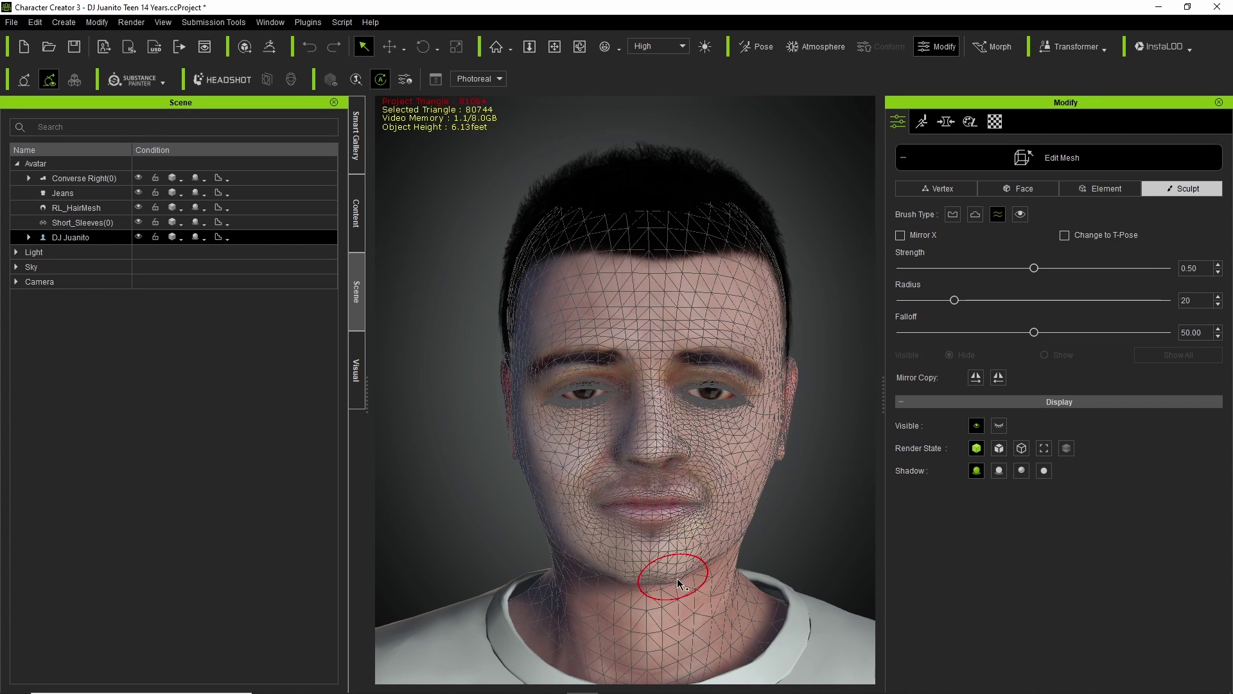
mouse_move(688, 579)
left_mouse_down()
mouse_move(688, 559)
mouse_move(691, 581)
mouse_move(623, 584)
mouse_move(721, 585)
left_mouse_up()
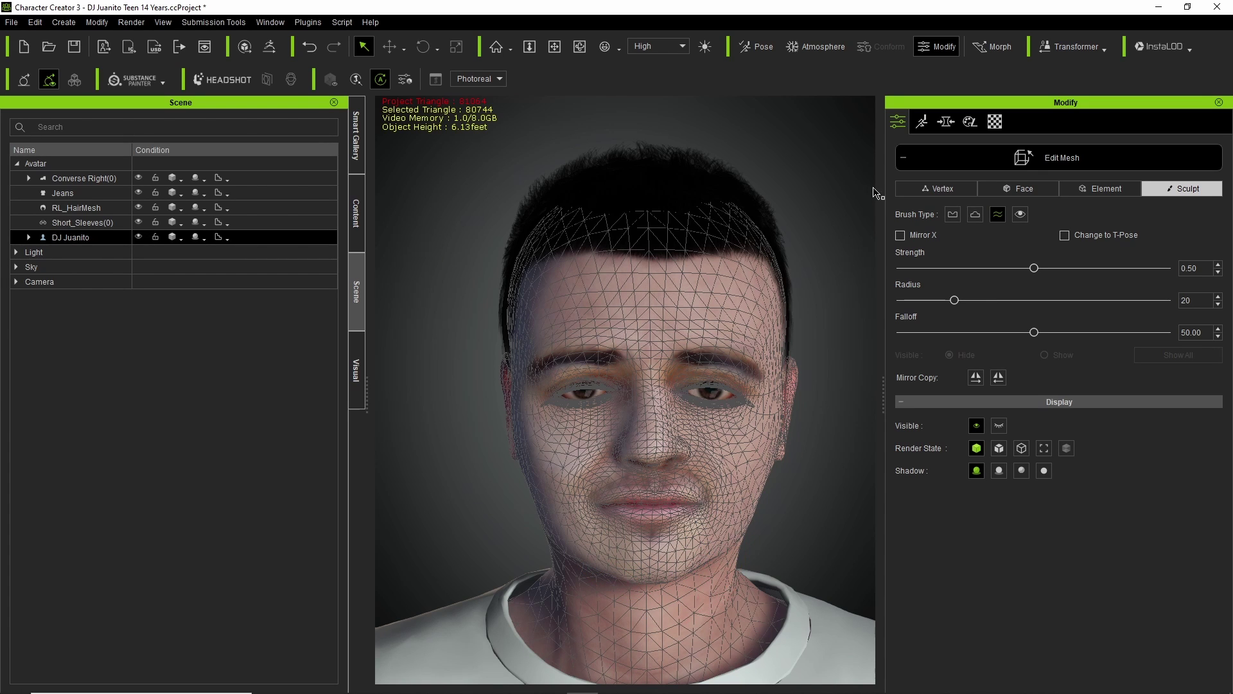
left_click(902, 158)
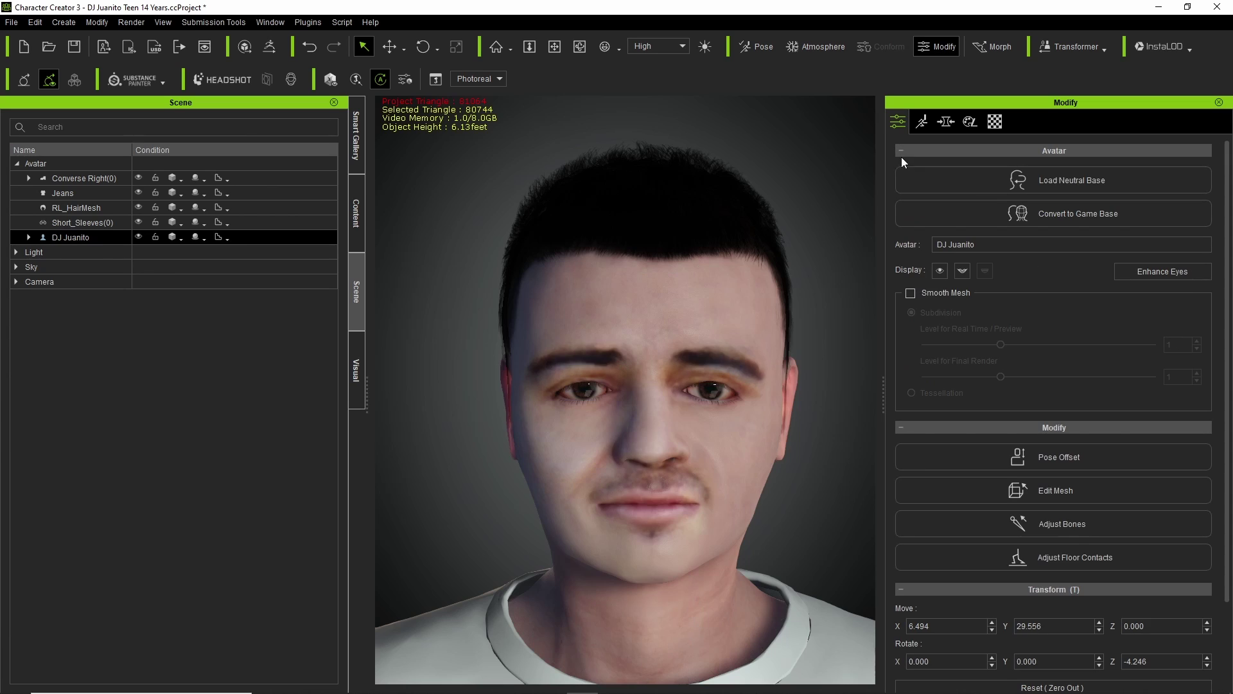